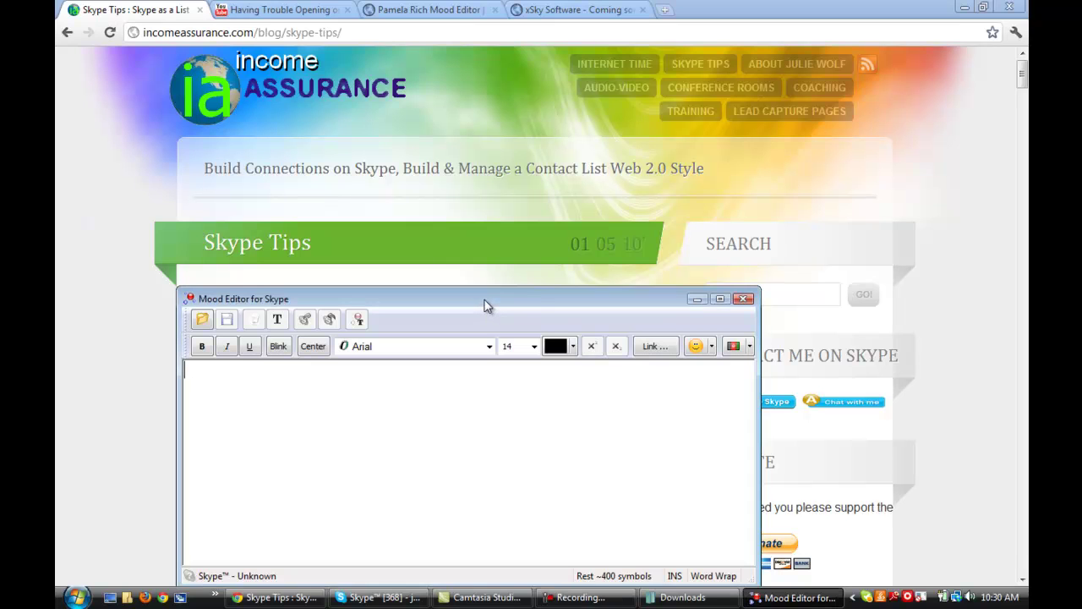
{"action": "left_click_drag", "start_coordinate": [487, 307], "coordinate": [464, 294]}
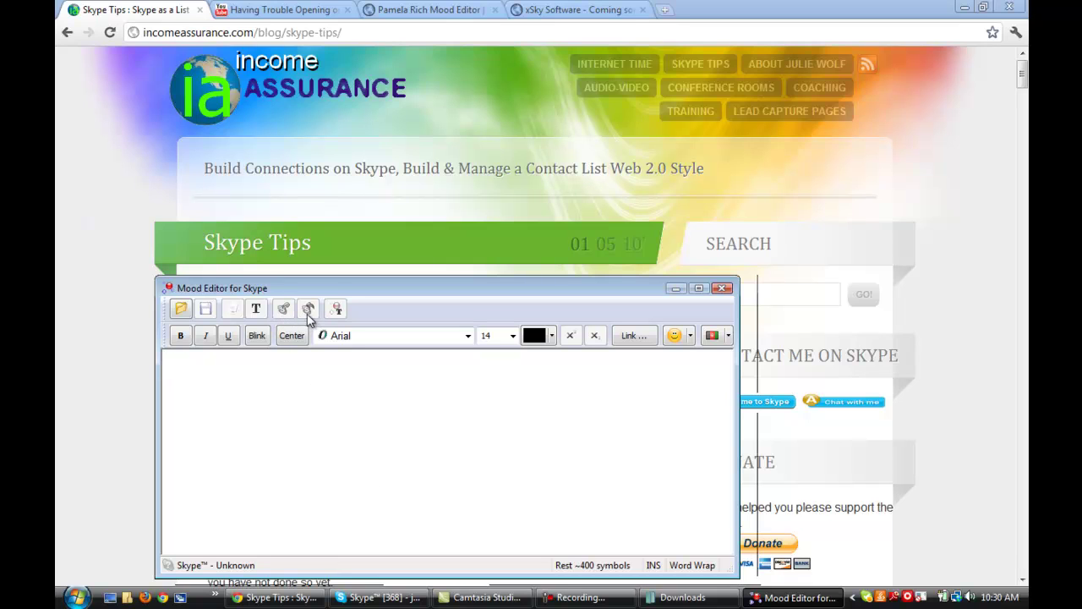
{"action": "left_click", "coordinate": [260, 339]}
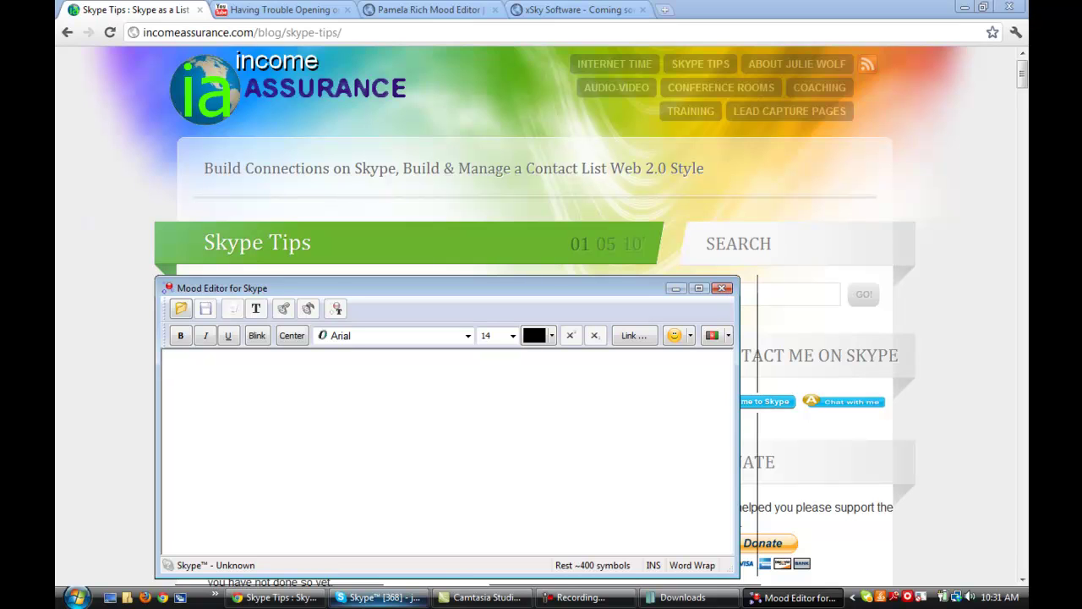
{"action": "left_click", "coordinate": [378, 598]}
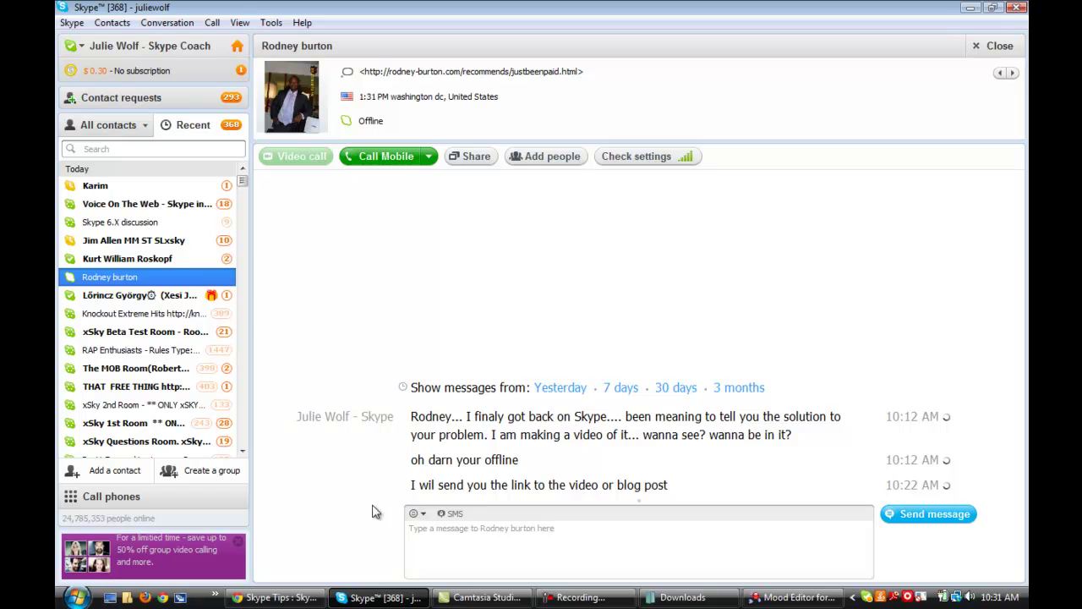
{"action": "left_click", "coordinate": [571, 601]}
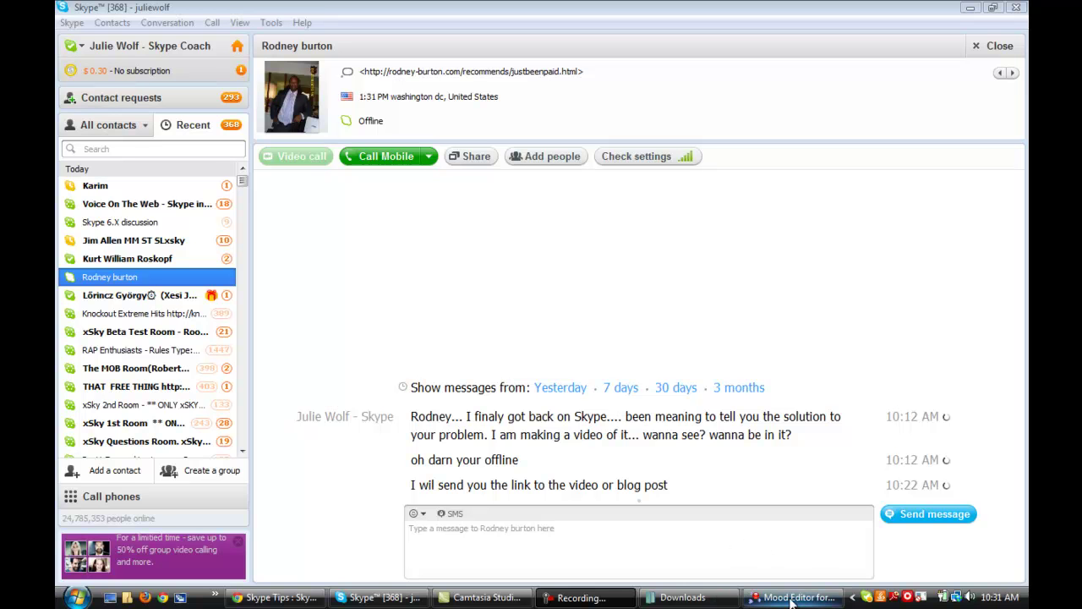
Switch to the browser and view the YouTube video on xSky opening trouble, pausing at 4:27 and leaving full screen
{"action": "left_click", "coordinate": [247, 599]}
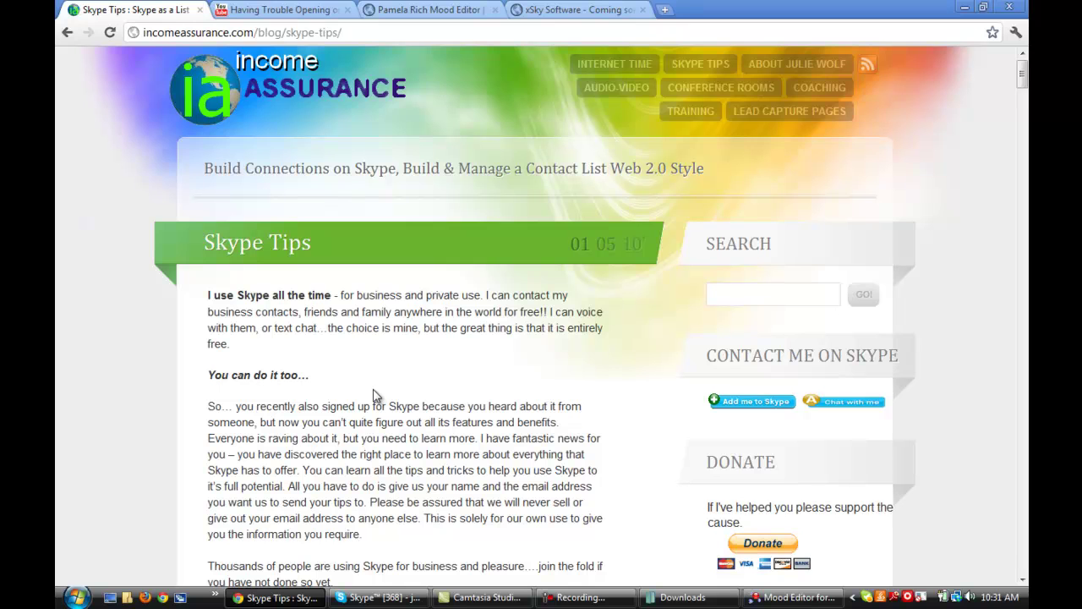
{"action": "left_click", "coordinate": [284, 12]}
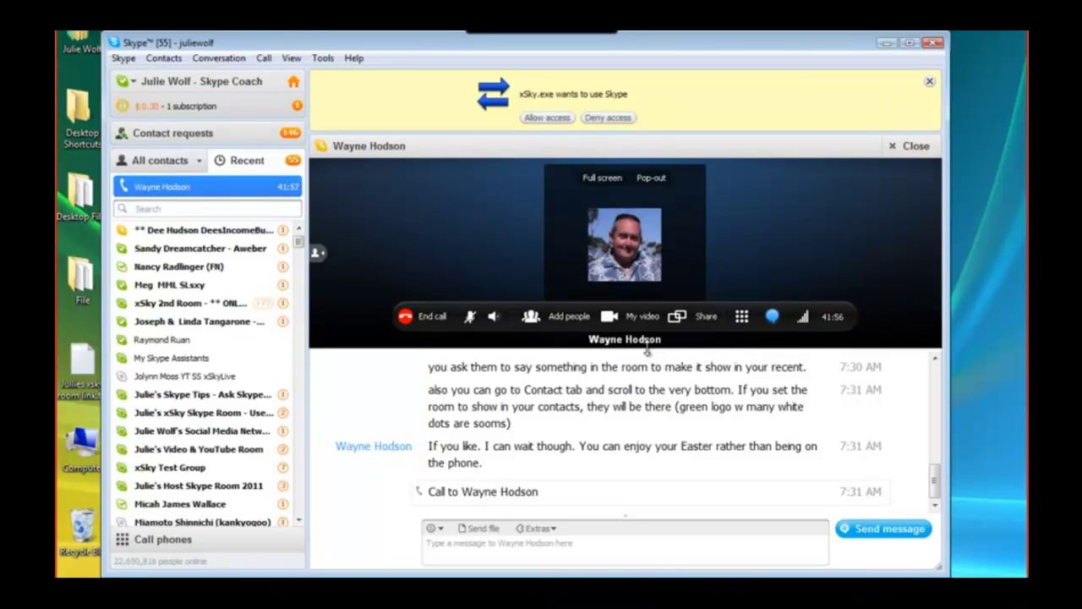
{"action": "mouse_move", "coordinate": [549, 116]}
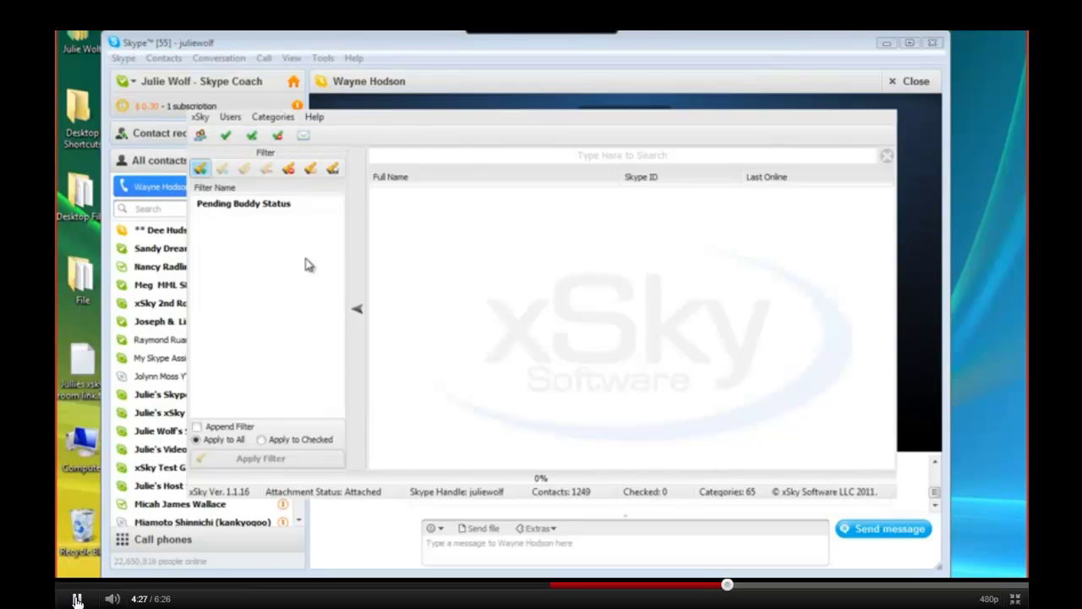
{"action": "left_click", "coordinate": [77, 599]}
{"action": "key", "text": "Escape"}
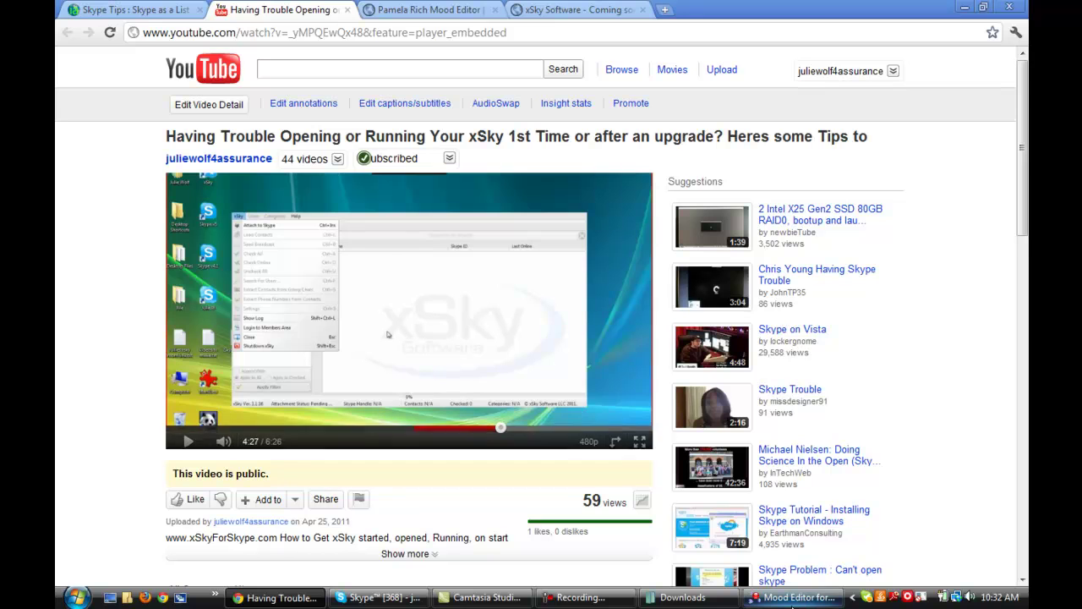
Switch to Skype, move the Mood Editor window aside, and open the advanced option for managing other programs' access to Skype
{"action": "left_click", "coordinate": [369, 598]}
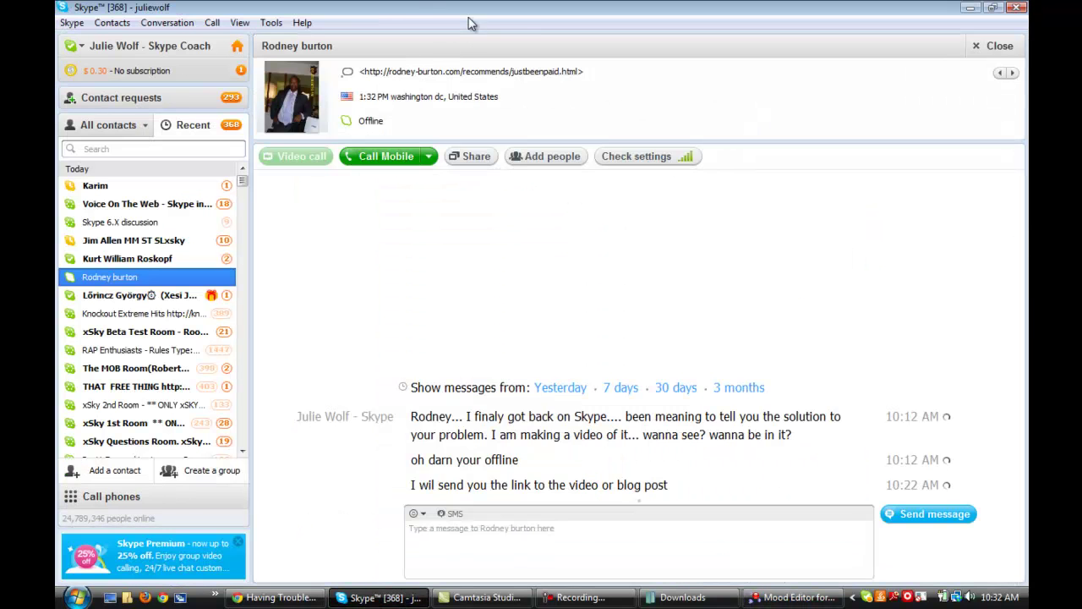
{"action": "left_click", "coordinate": [775, 602]}
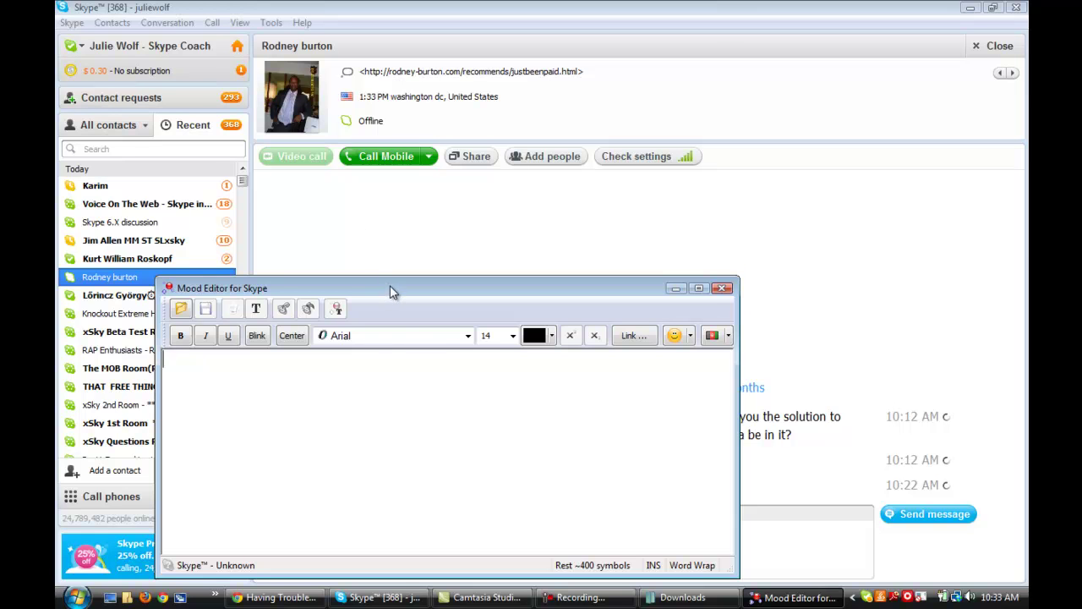
{"action": "left_click_drag", "start_coordinate": [389, 288], "coordinate": [301, 181]}
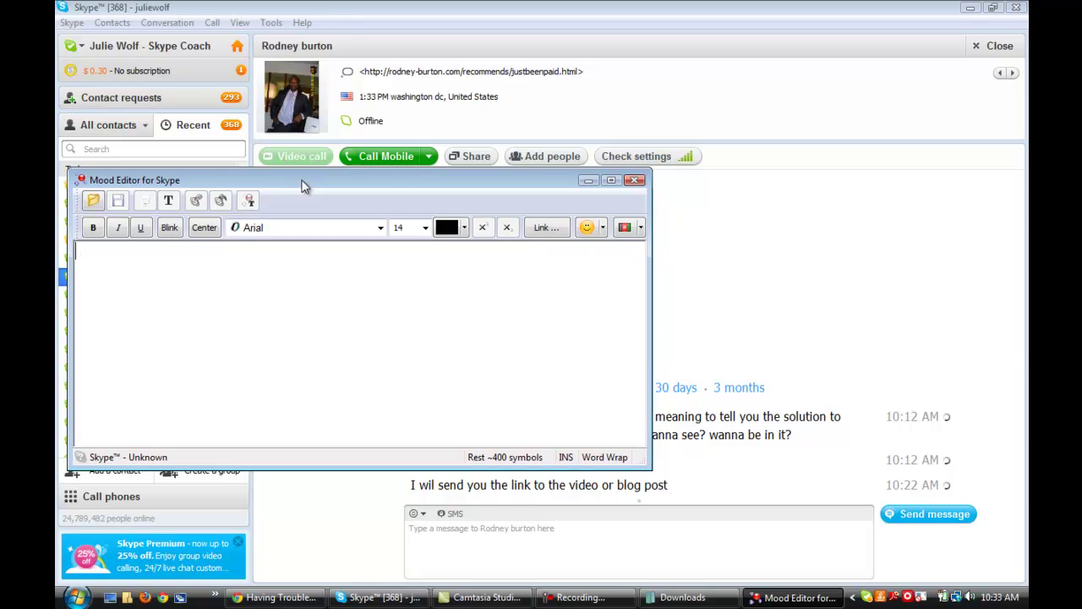
{"action": "left_click", "coordinate": [270, 23]}
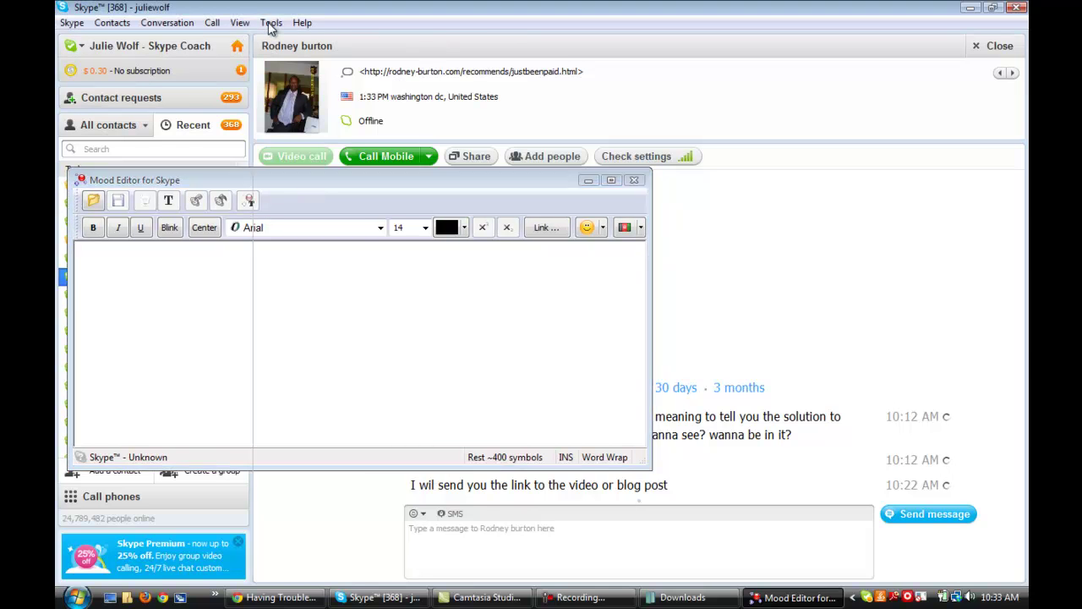
{"action": "left_click", "coordinate": [298, 149]}
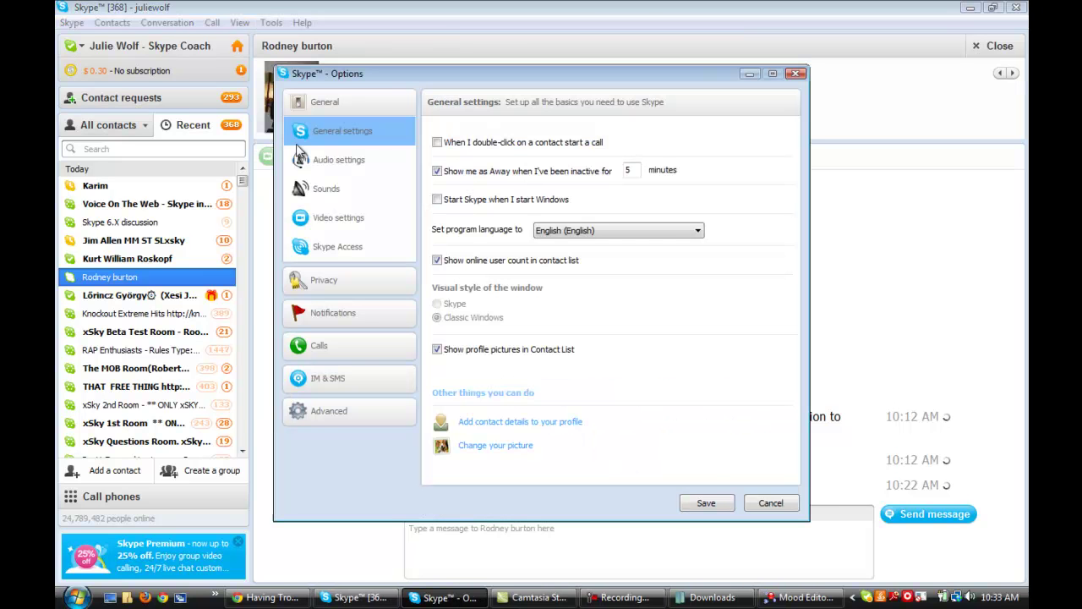
{"action": "left_click", "coordinate": [322, 414]}
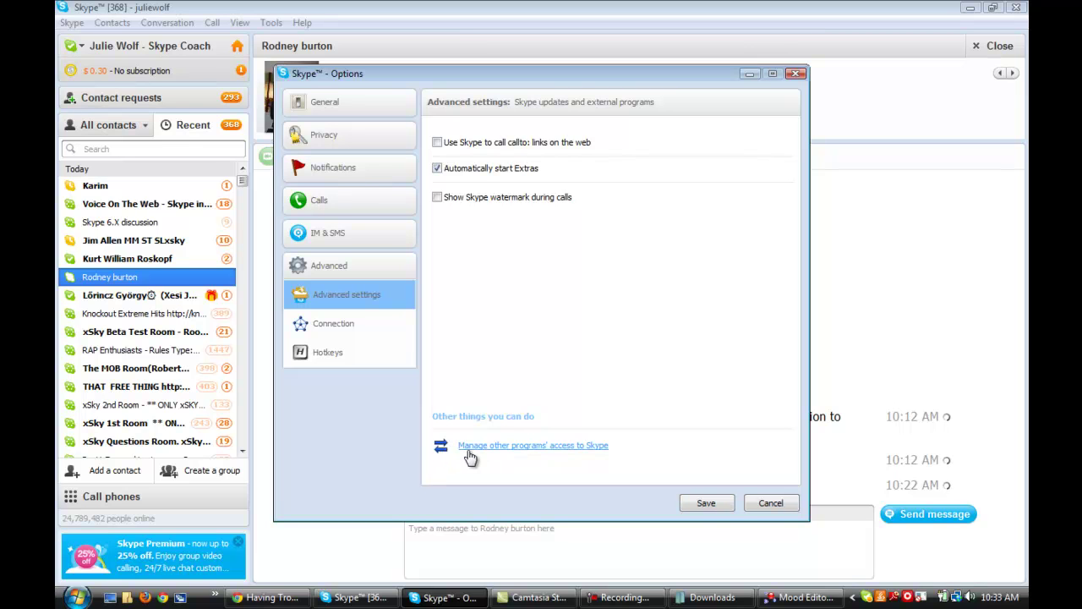
{"action": "left_click", "coordinate": [533, 446]}
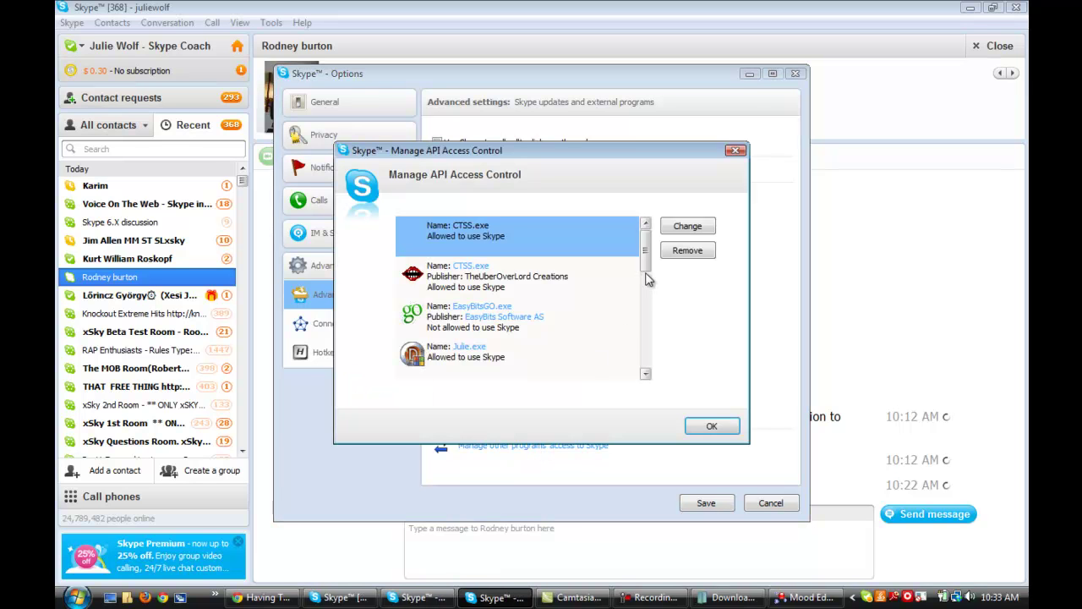
Change the API access of MoodEditor.exe so that it is allowed to use Skype, and confirm
{"action": "scroll", "coordinate": [645, 254], "scroll_direction": "down", "scroll_amount": 3}
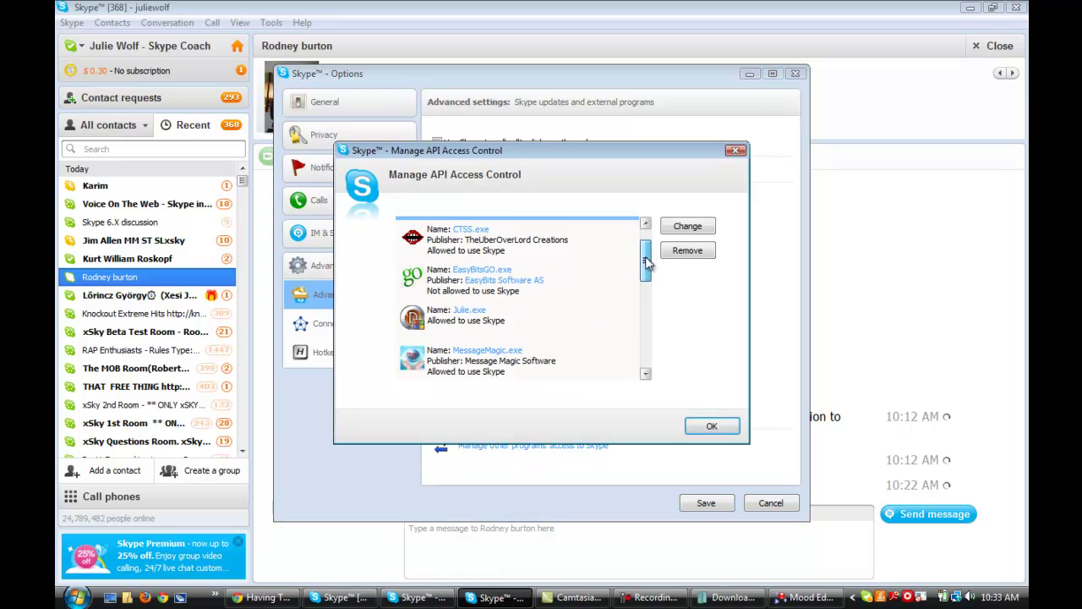
{"action": "scroll", "coordinate": [646, 279], "scroll_direction": "down", "scroll_amount": 3}
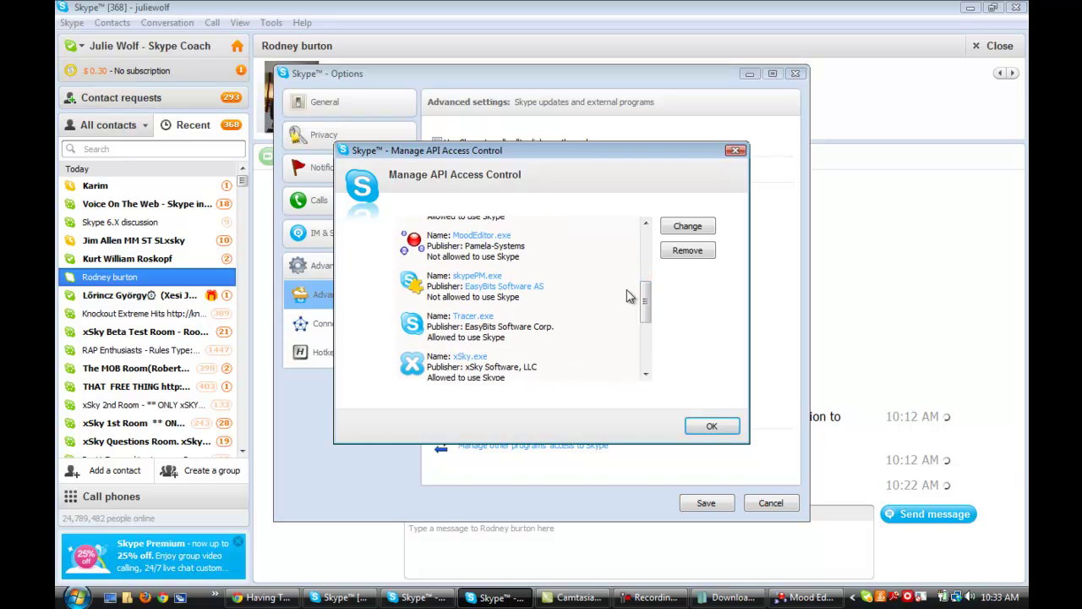
{"action": "left_click", "coordinate": [461, 258]}
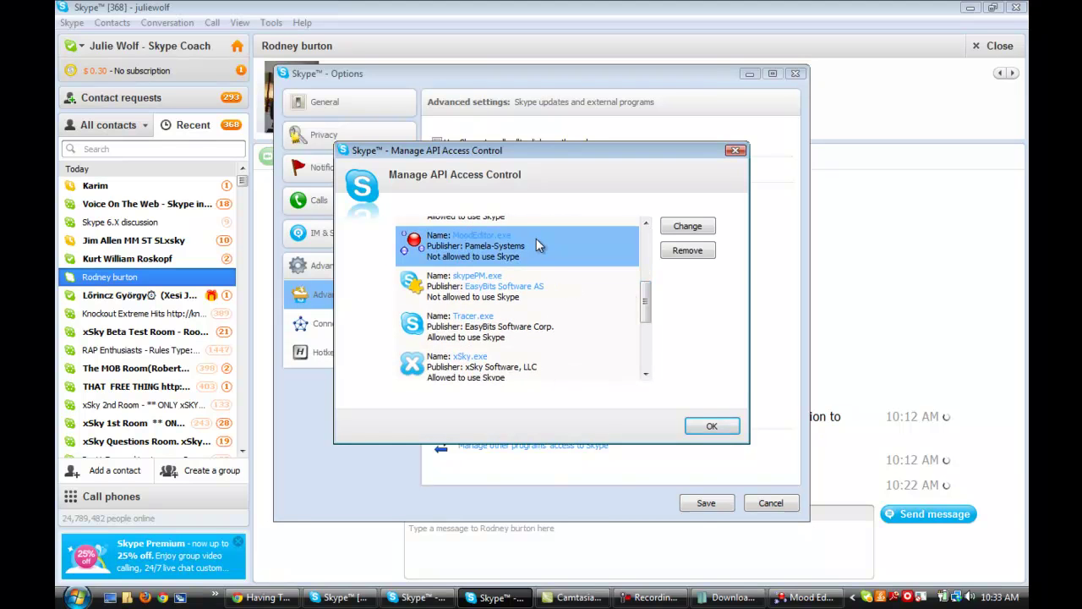
{"action": "left_click", "coordinate": [685, 226]}
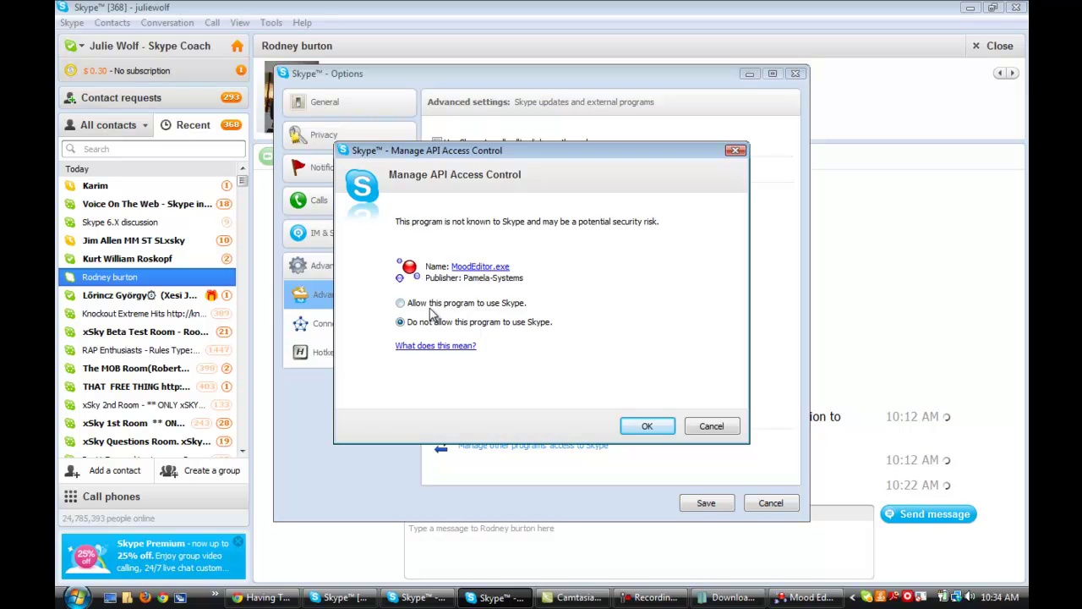
{"action": "left_click", "coordinate": [645, 428]}
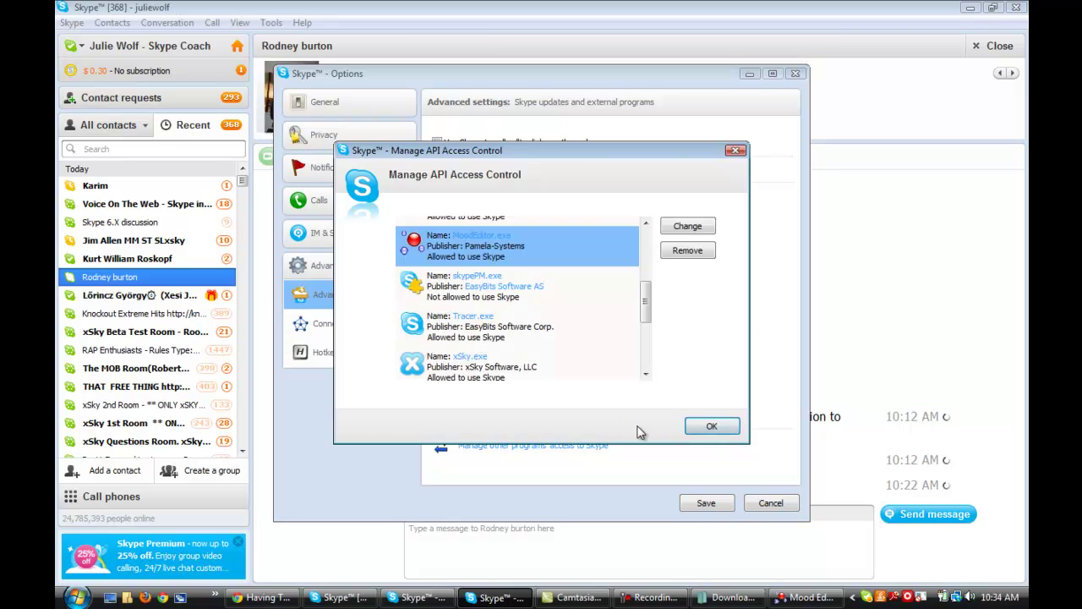
{"action": "left_click", "coordinate": [712, 427]}
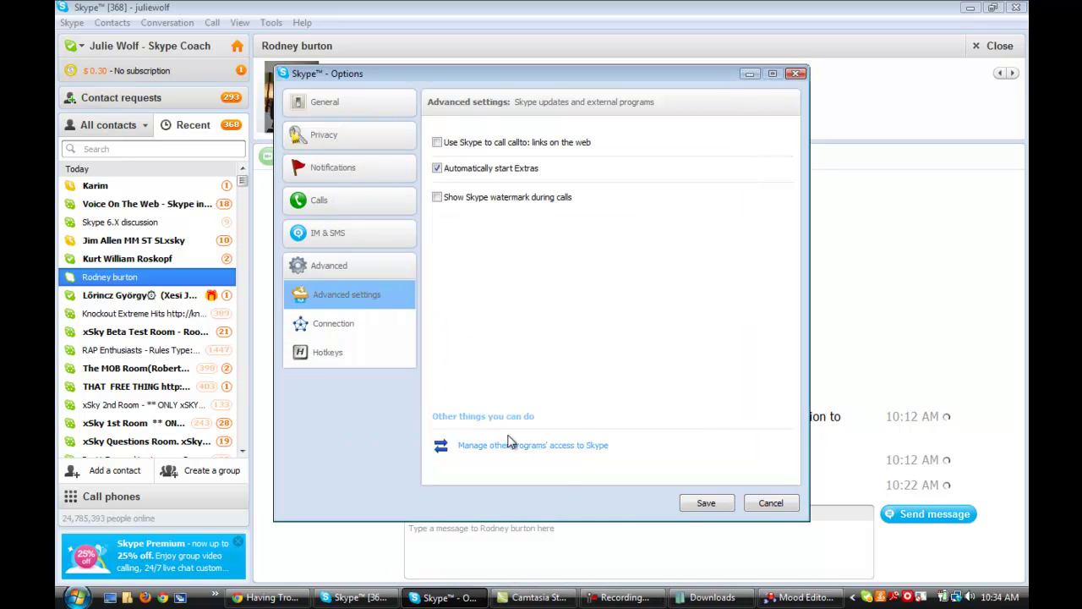
Check the Skype connection status in the Mood Editor and close the Skype options
{"action": "left_click", "coordinate": [800, 598]}
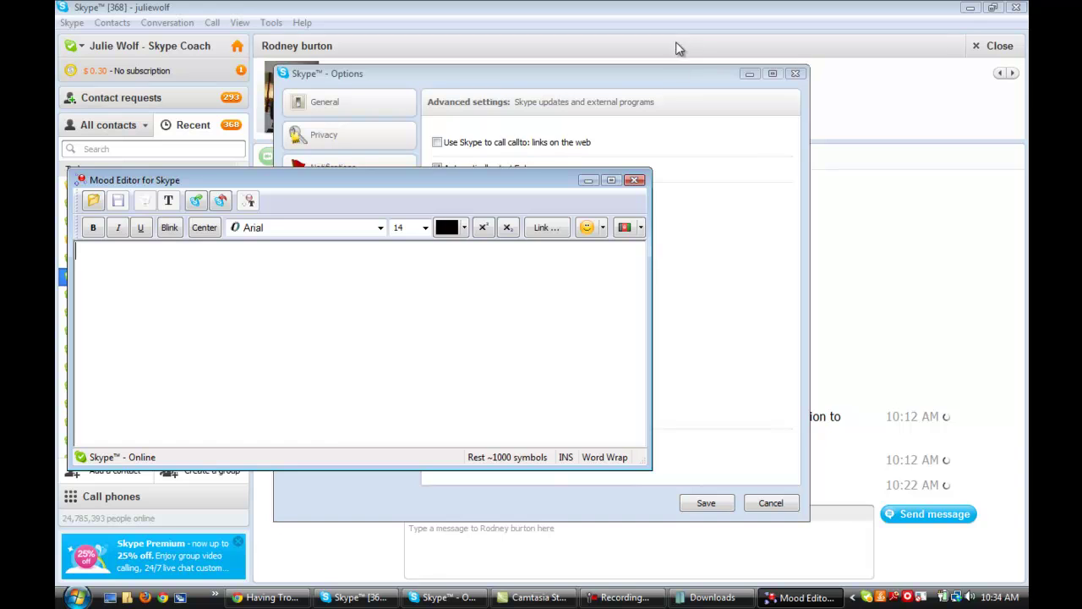
{"action": "left_click", "coordinate": [669, 82]}
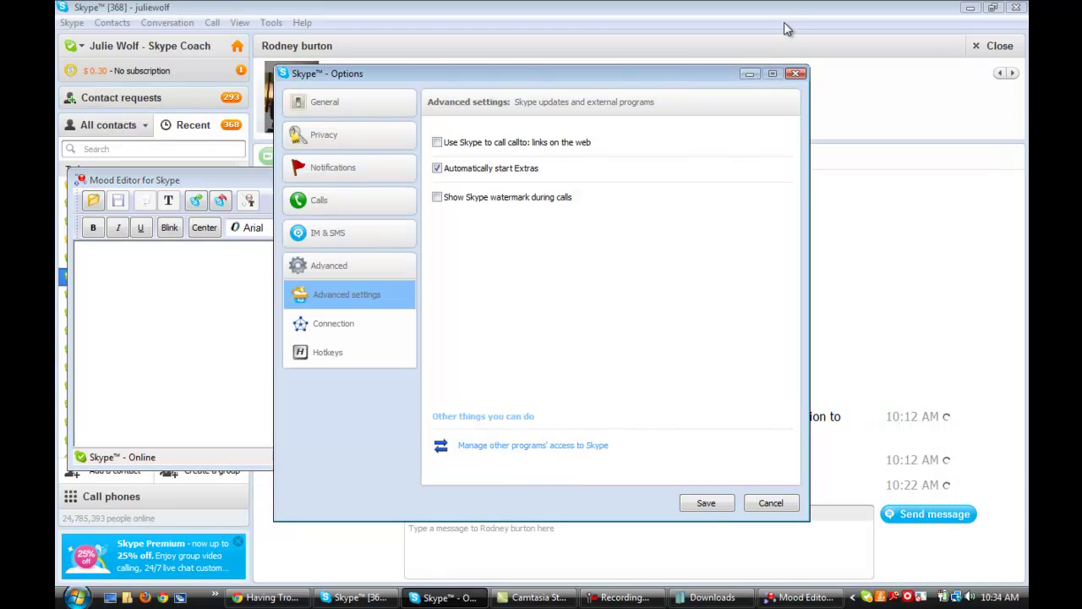
{"action": "left_click", "coordinate": [797, 76]}
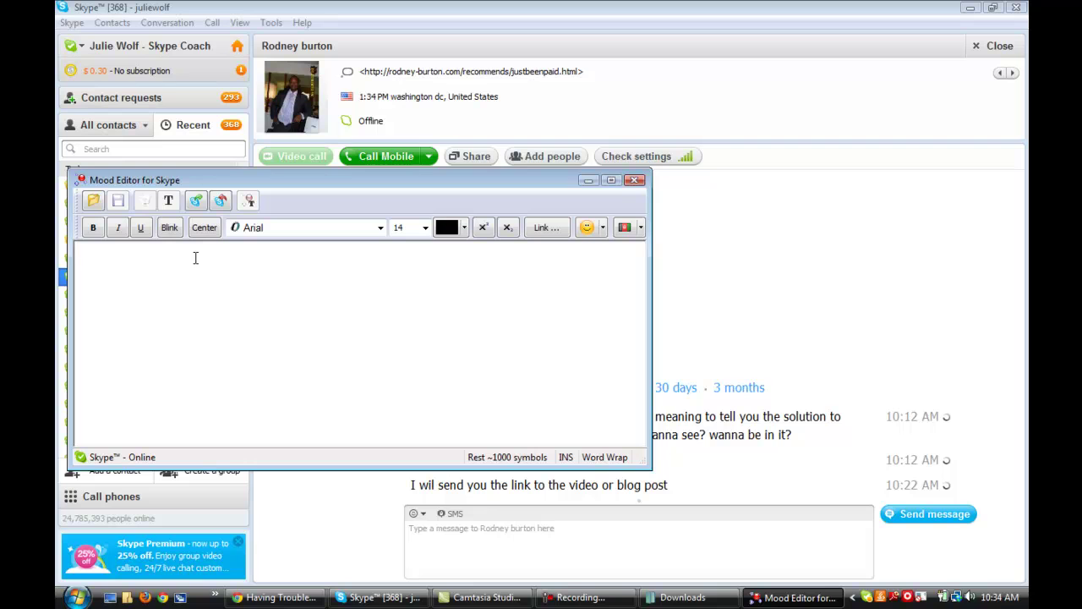
Open the saved mood message file skypemoodmsgs.txt from the Skype Mood Messages folder in the Mood Editor
{"action": "left_click", "coordinate": [199, 226]}
{"action": "left_click", "coordinate": [93, 200]}
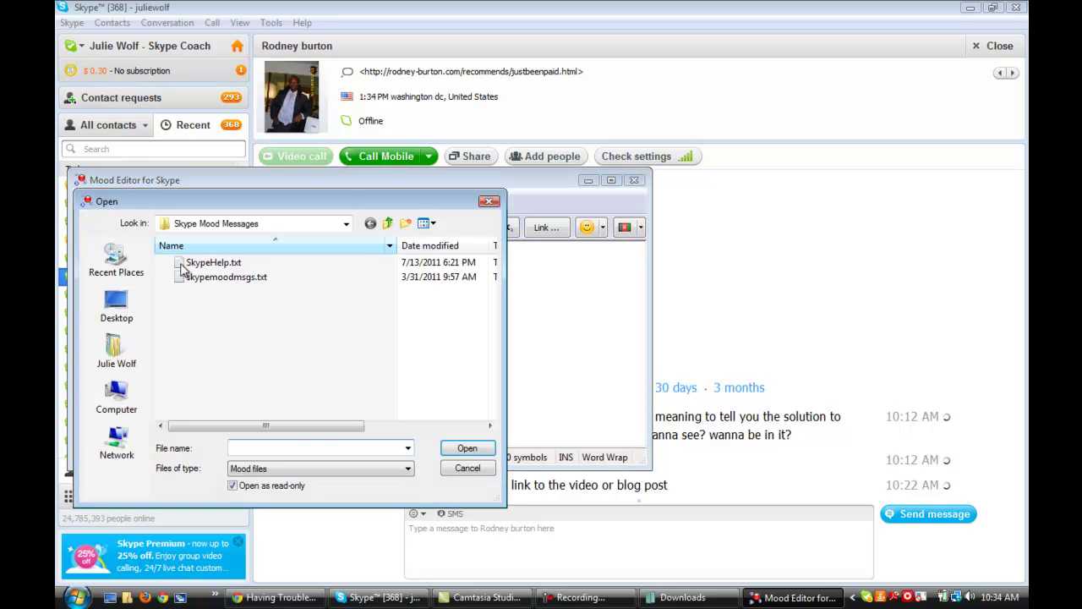
{"action": "left_click", "coordinate": [191, 282]}
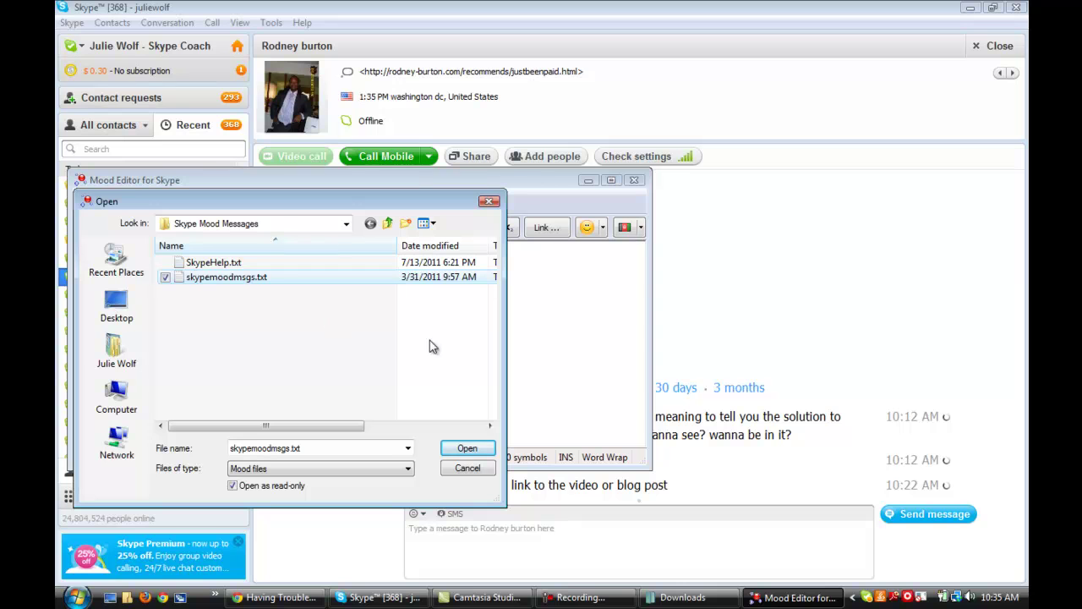
{"action": "left_click", "coordinate": [468, 448]}
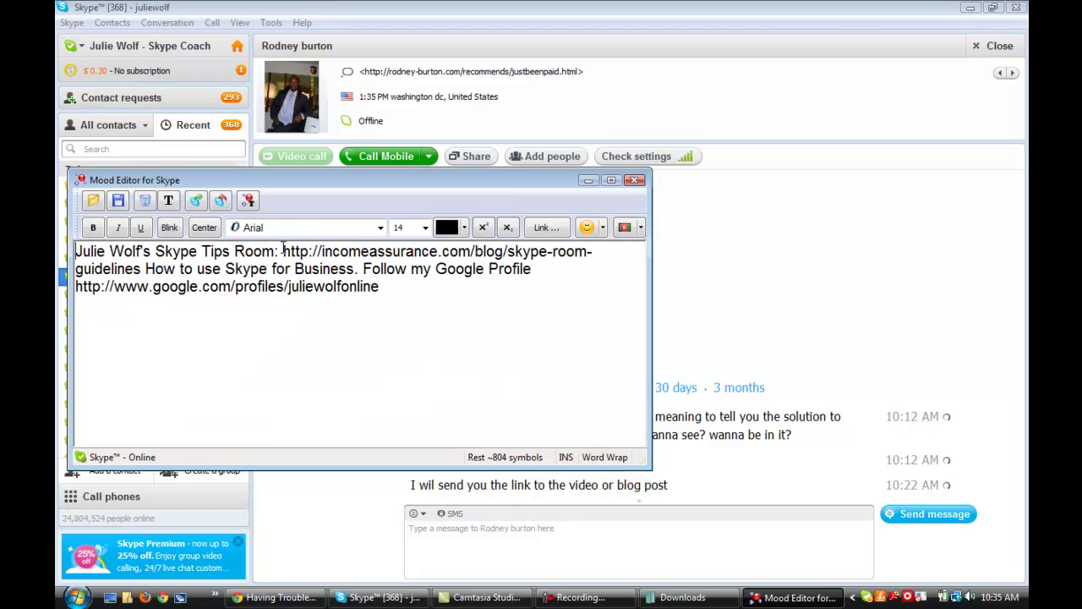
Cut the skype-room-guidelines URL out of the mood message and replace the colon after "Skype Tips Room" with a period
{"action": "left_click_drag", "start_coordinate": [284, 250], "coordinate": [142, 267]}
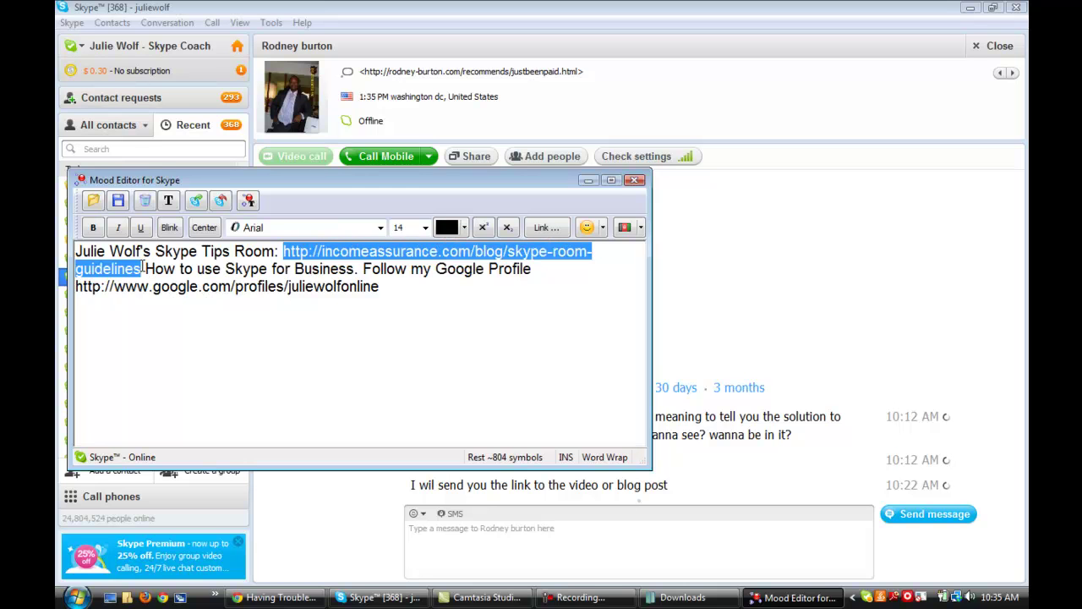
{"action": "key", "text": "Delete"}
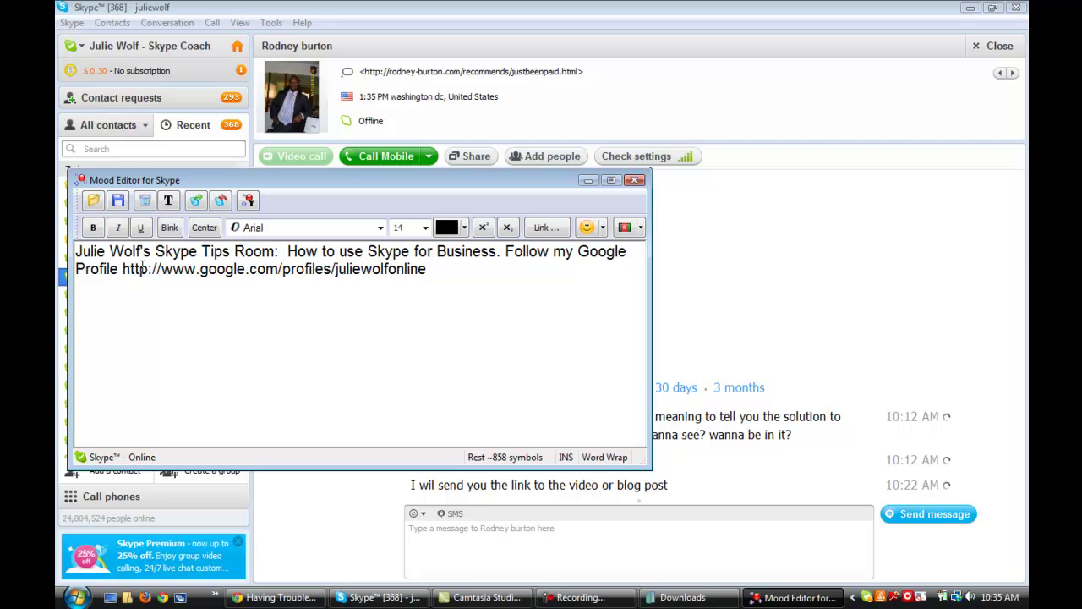
{"action": "key", "text": "BackSpace"}
{"action": "key", "text": "BackSpace"}
{"action": "type", "text": "."}
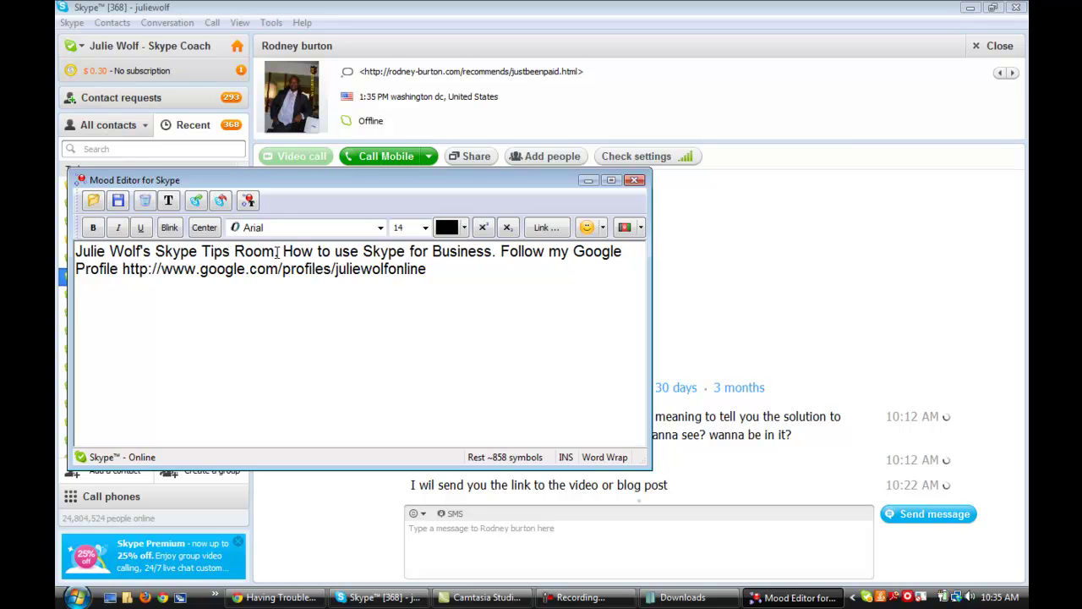
{"action": "left_click_drag", "start_coordinate": [275, 251], "coordinate": [154, 251]}
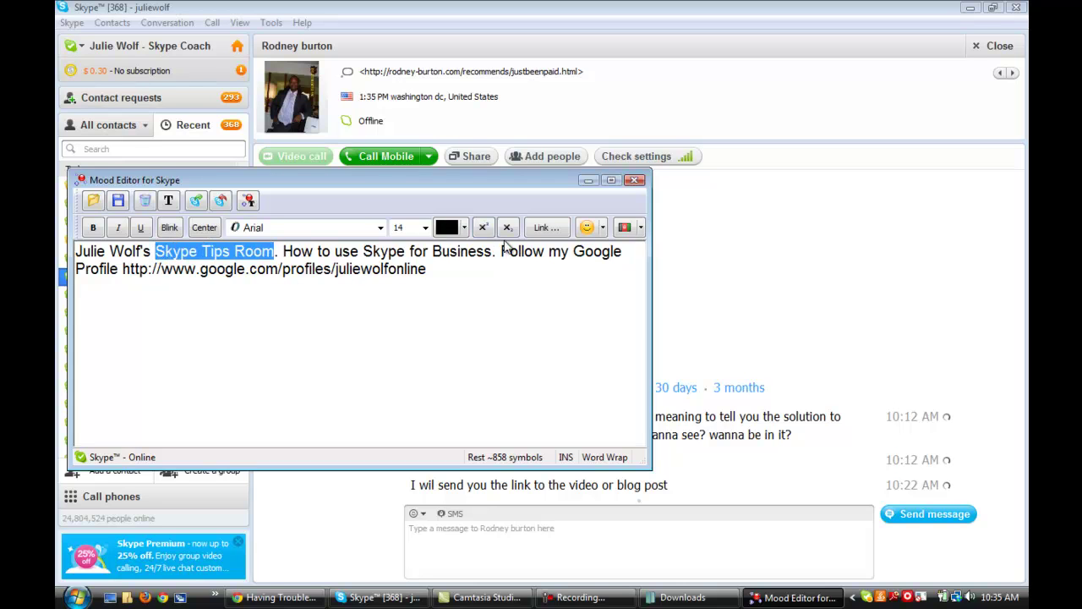
{"action": "left_click", "coordinate": [547, 227]}
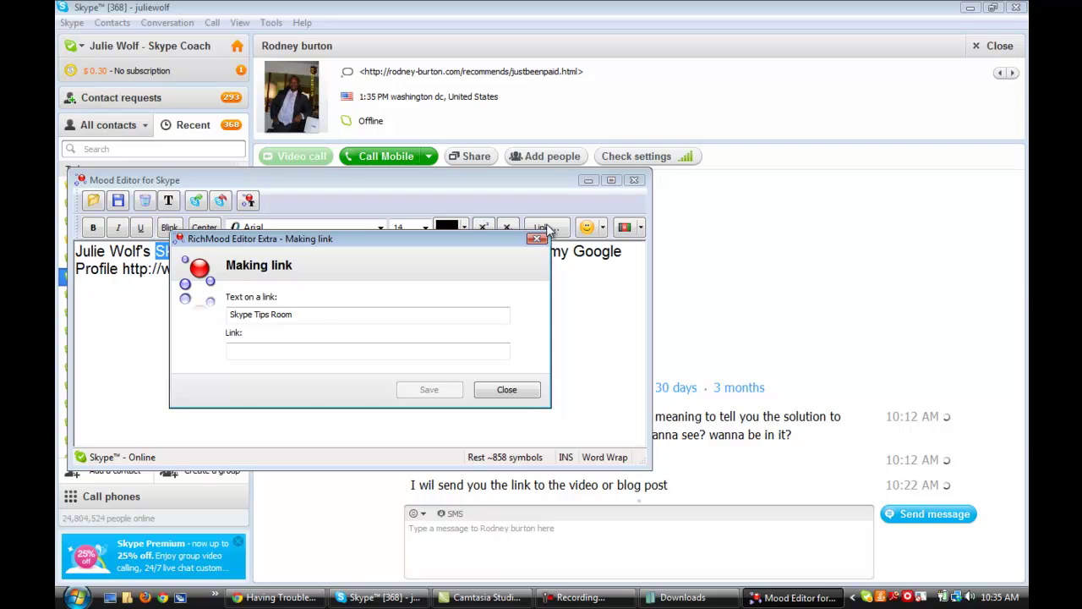
{"action": "left_click", "coordinate": [393, 349]}
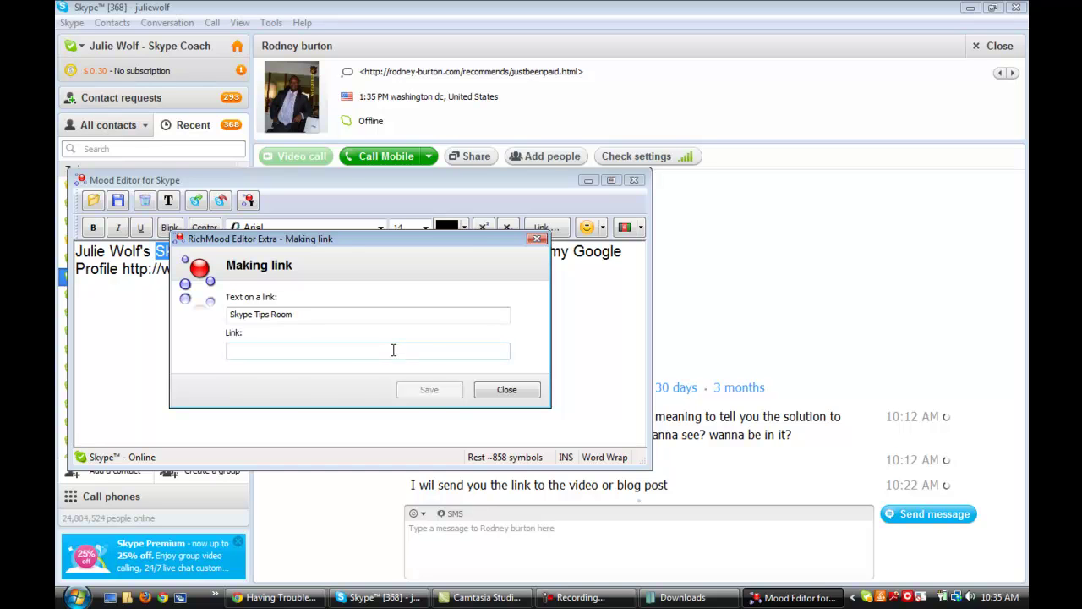
{"action": "key", "text": "ctrl+v"}
{"action": "left_click", "coordinate": [444, 390]}
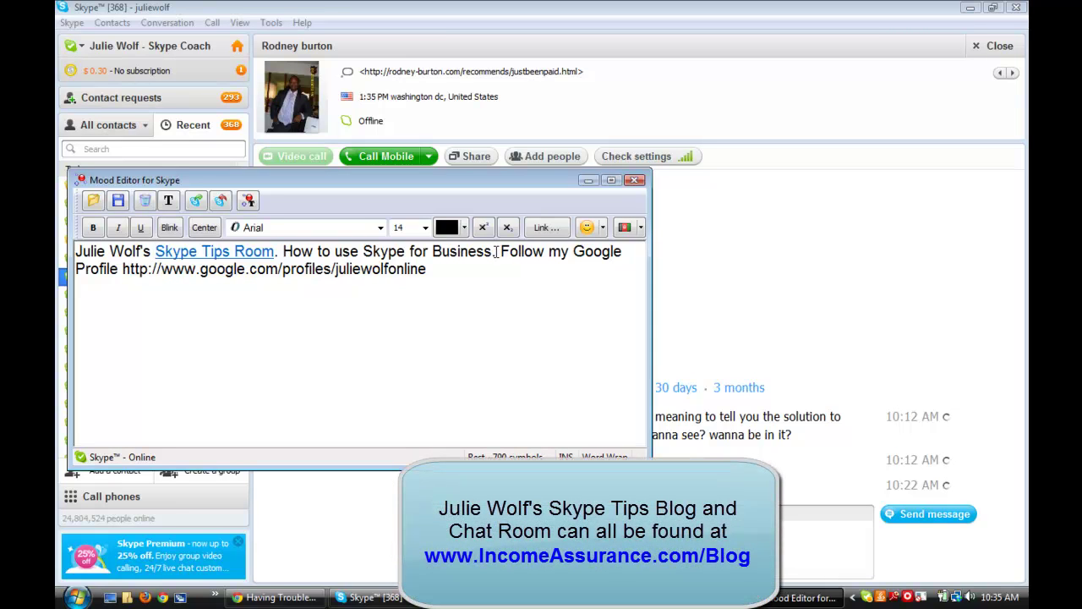
{"action": "left_click_drag", "start_coordinate": [497, 251], "coordinate": [365, 251]}
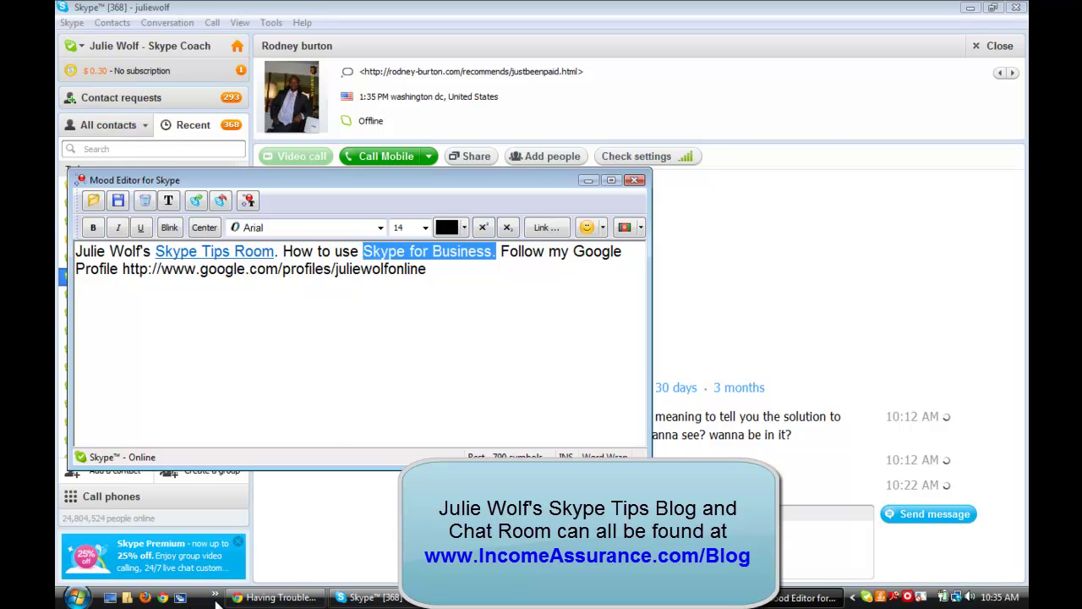
{"action": "left_click", "coordinate": [267, 598]}
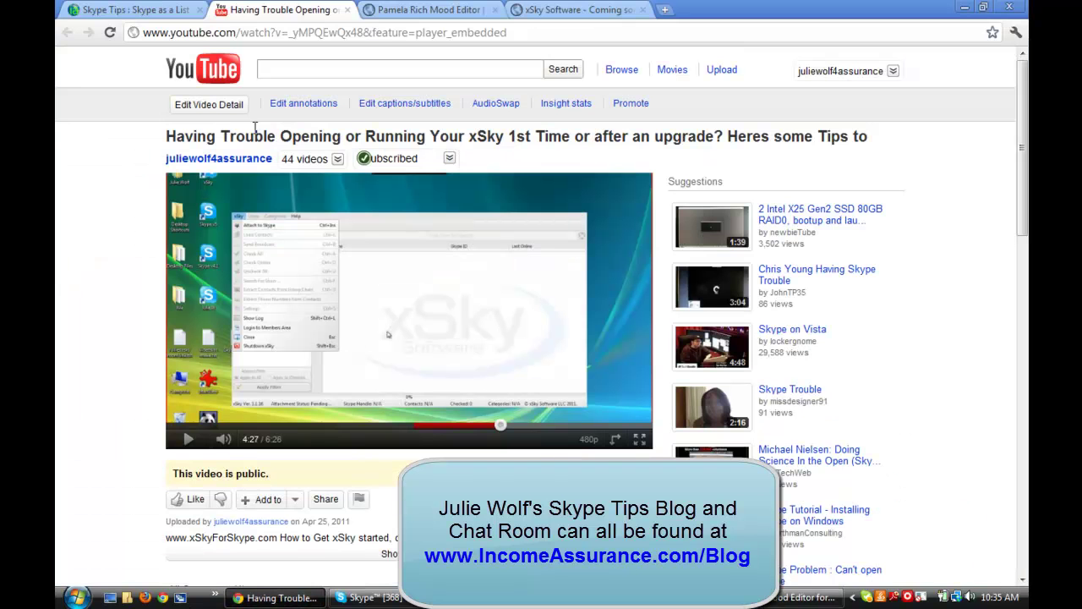
{"action": "left_click", "coordinate": [118, 10]}
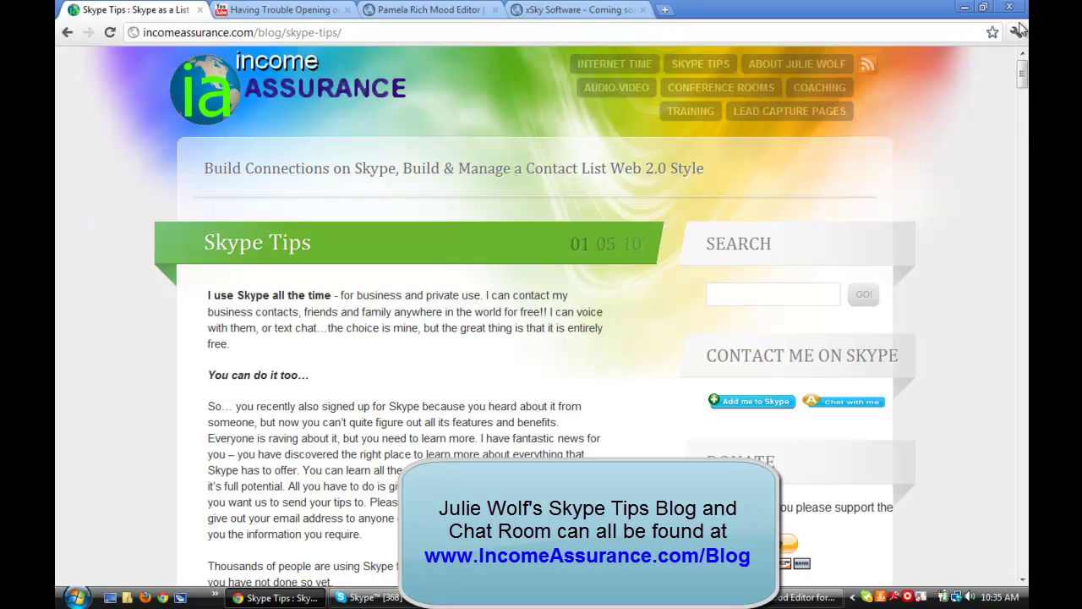
{"action": "left_click_drag", "start_coordinate": [1023, 68], "coordinate": [1023, 102]}
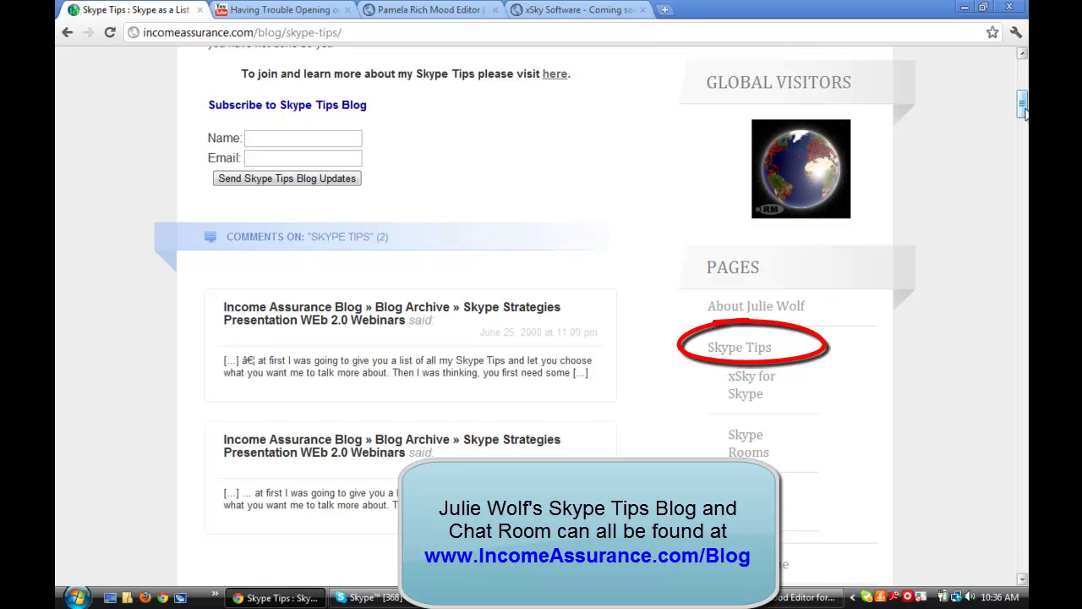
{"action": "mouse_move", "coordinate": [1023, 101]}
{"action": "left_mouse_down"}
{"action": "mouse_move", "coordinate": [1021, 72]}
{"action": "mouse_move", "coordinate": [1022, 89]}
{"action": "left_mouse_up"}
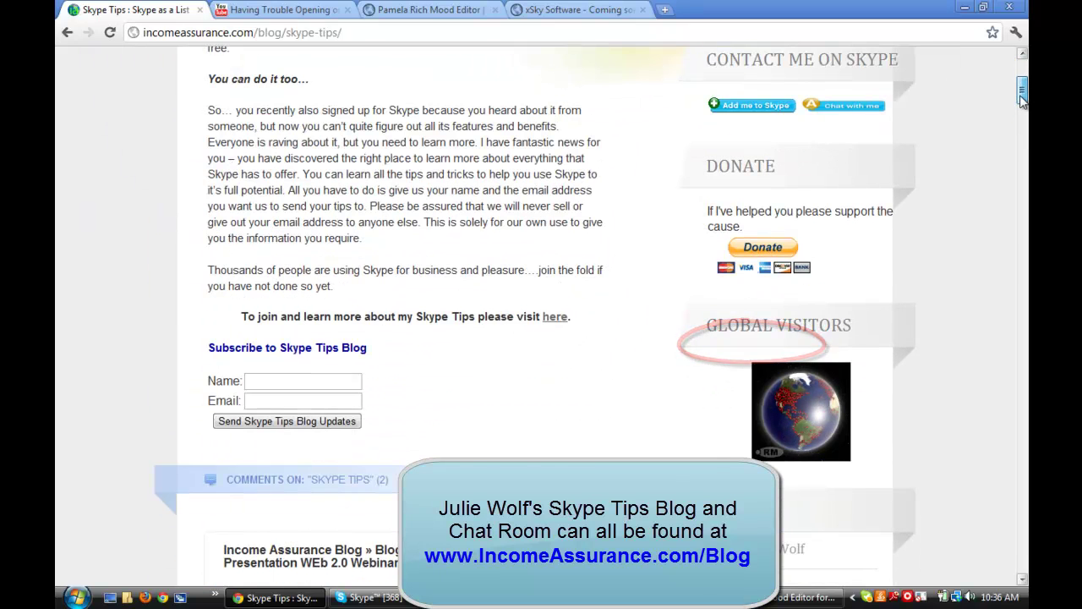
{"action": "left_click", "coordinate": [554, 319]}
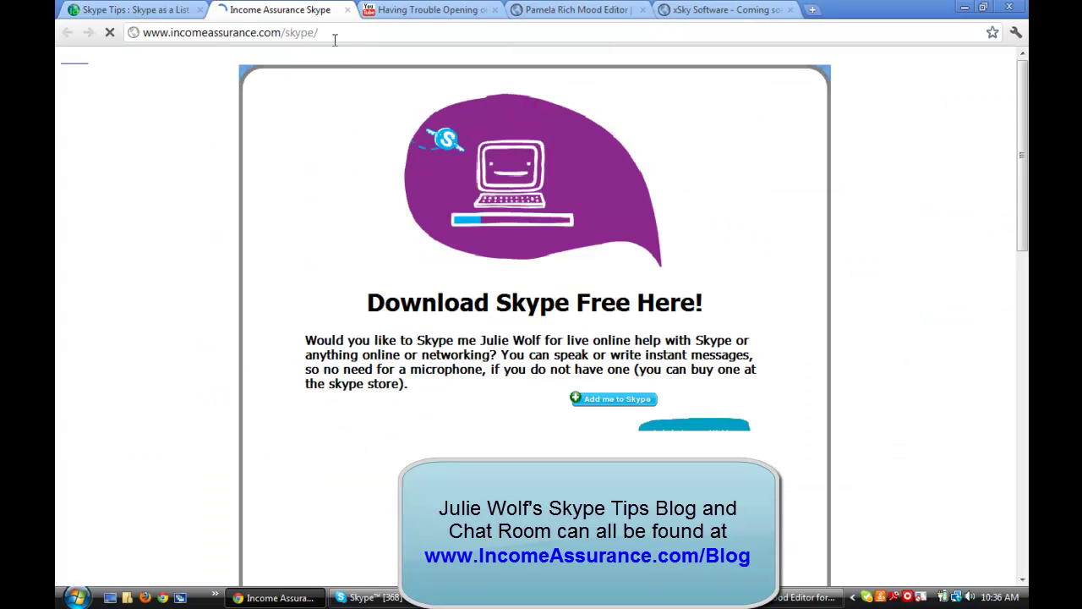
{"action": "left_click", "coordinate": [332, 33]}
{"action": "key", "text": "ctrl+c"}
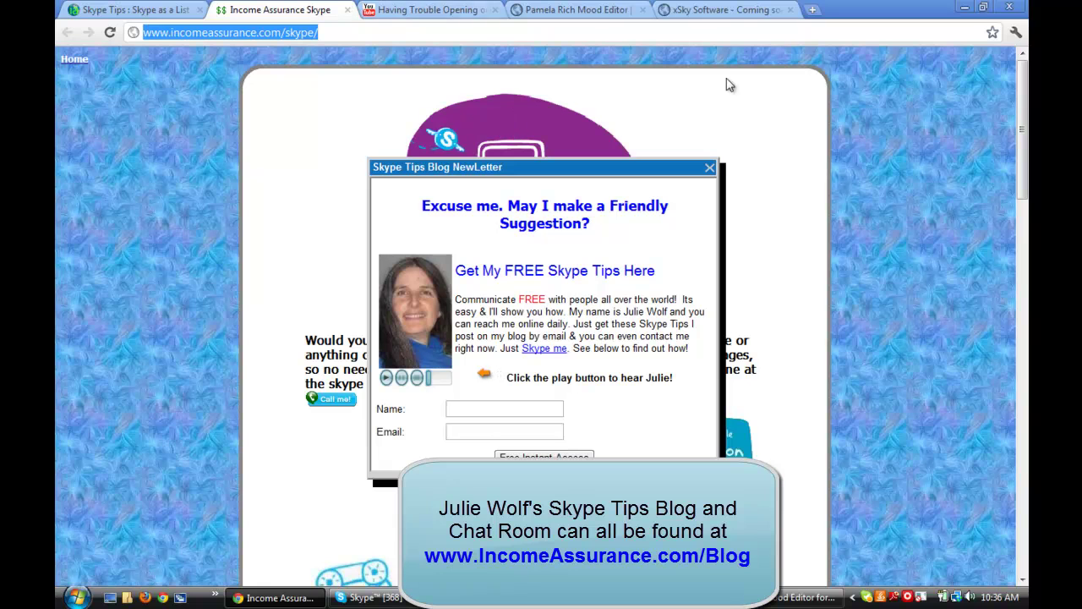
{"action": "left_click", "coordinate": [769, 598]}
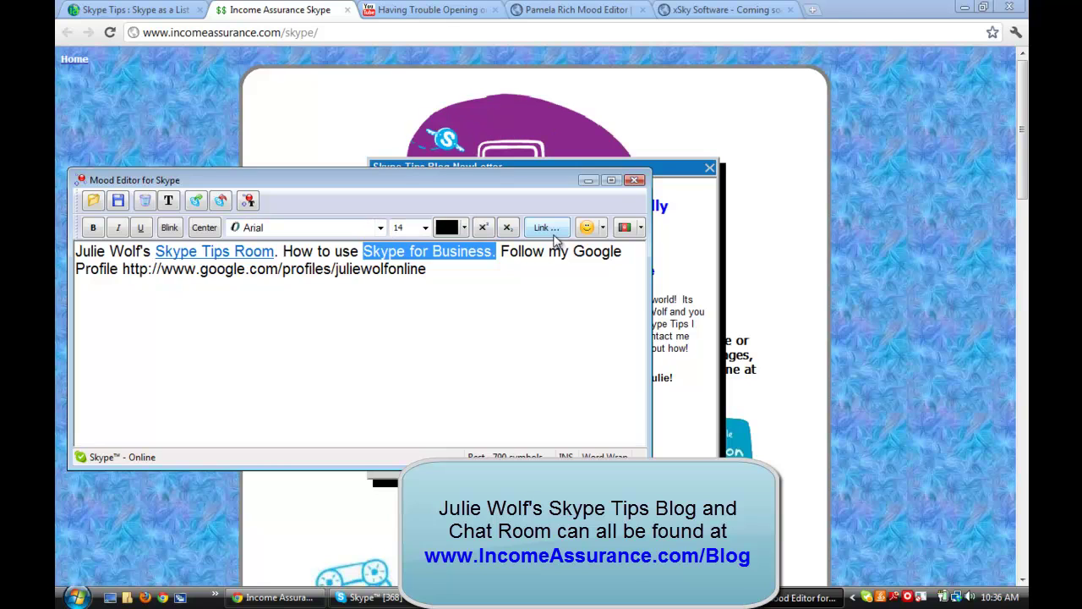
{"action": "left_click", "coordinate": [548, 229]}
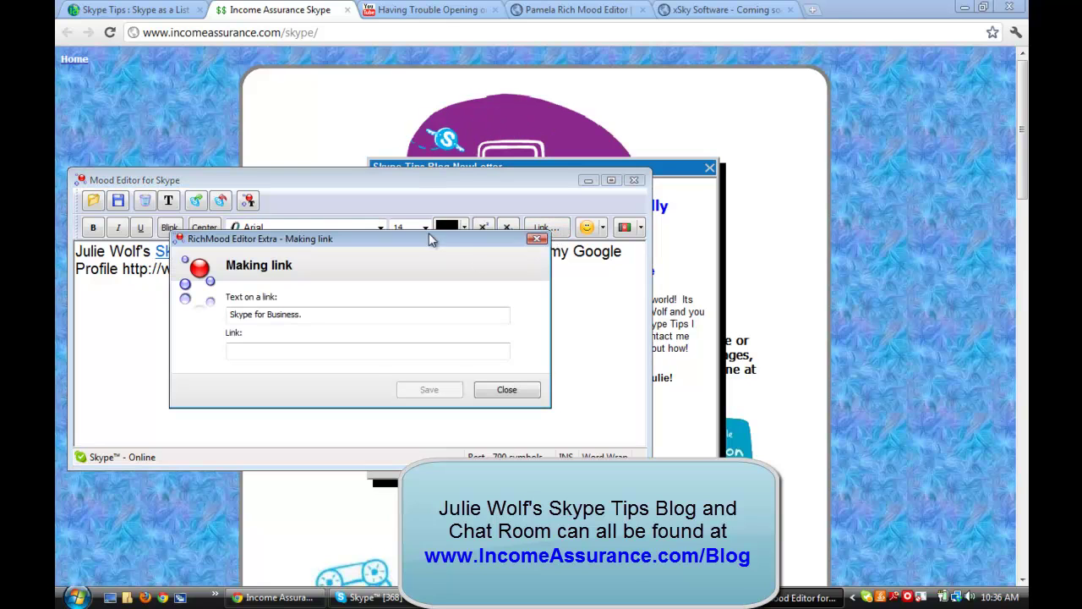
{"action": "left_click", "coordinate": [352, 350]}
{"action": "key", "text": "ctrl+v"}
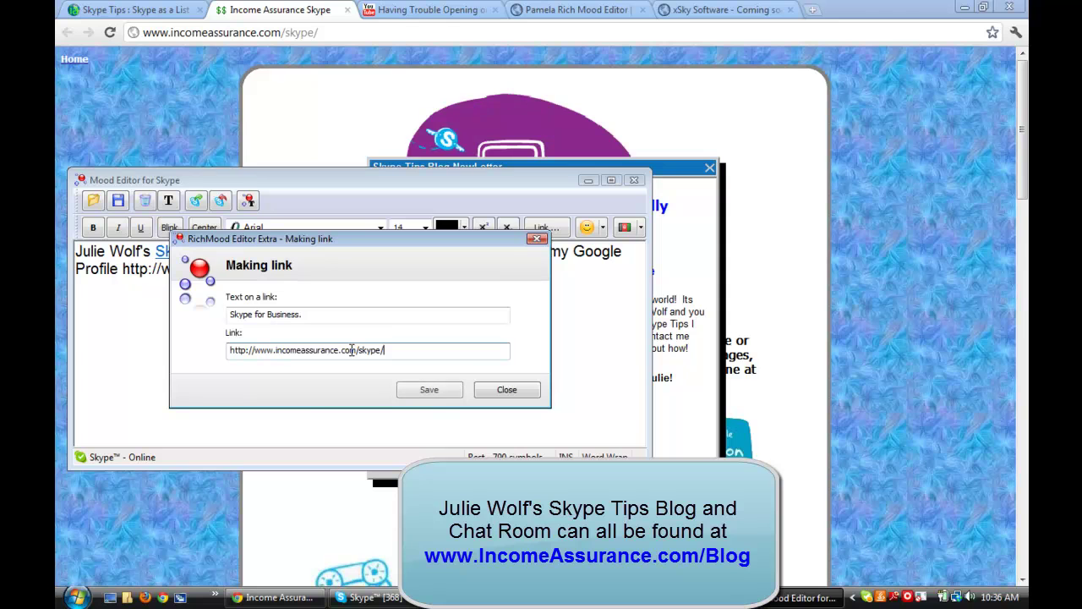
{"action": "left_click", "coordinate": [427, 391]}
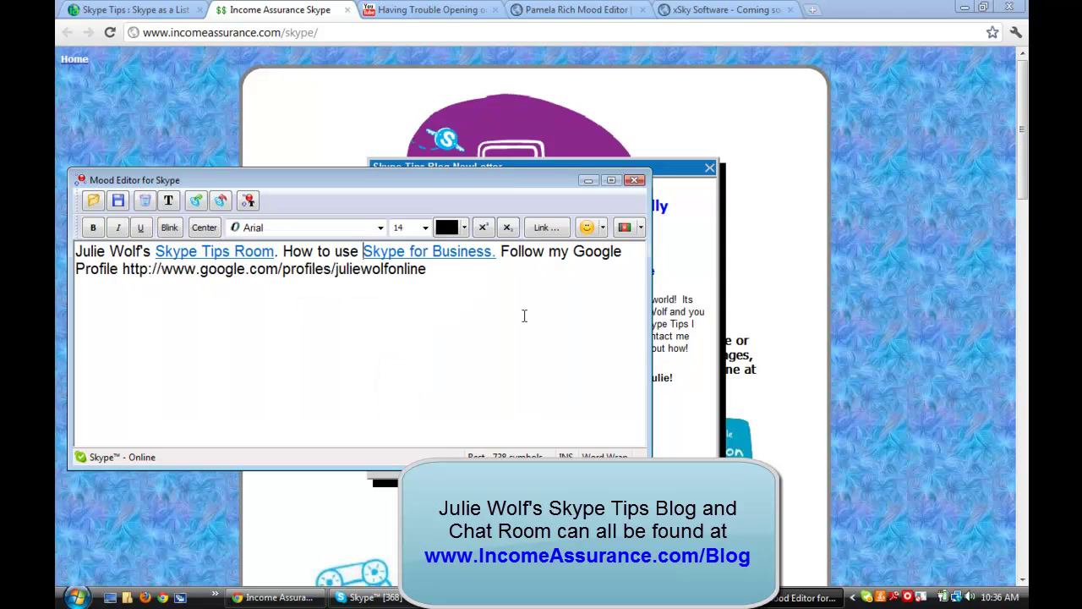
Put the "Follow my Google Profile" sentence on its own line, then copy its profile URL and delete it from the message
{"action": "left_click", "coordinate": [499, 251]}
{"action": "key", "text": "Return"}
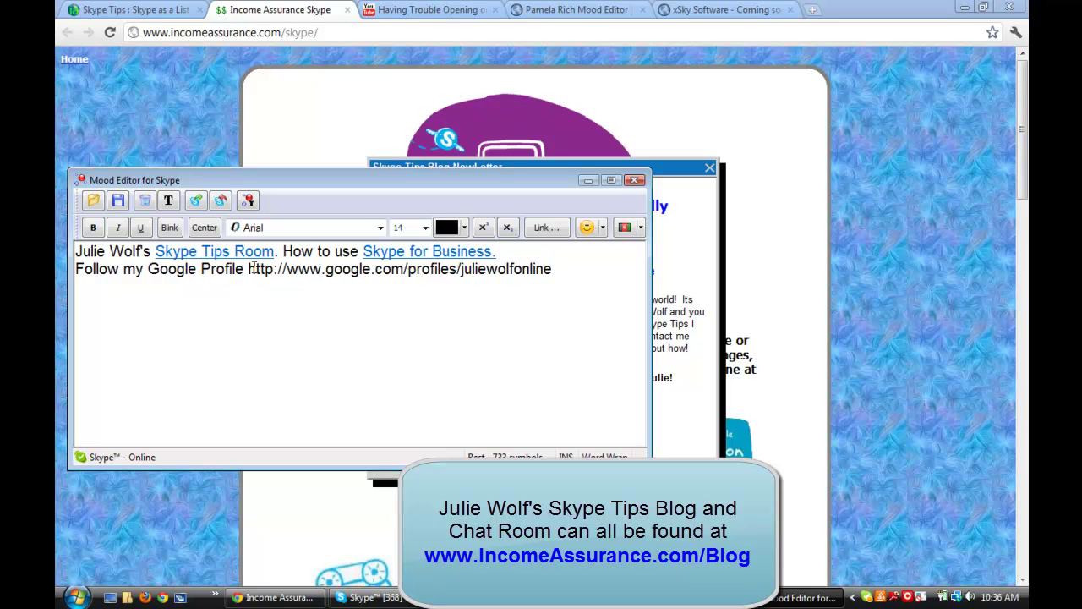
{"action": "left_click_drag", "start_coordinate": [250, 268], "coordinate": [554, 271]}
{"action": "key", "text": "ctrl+c"}
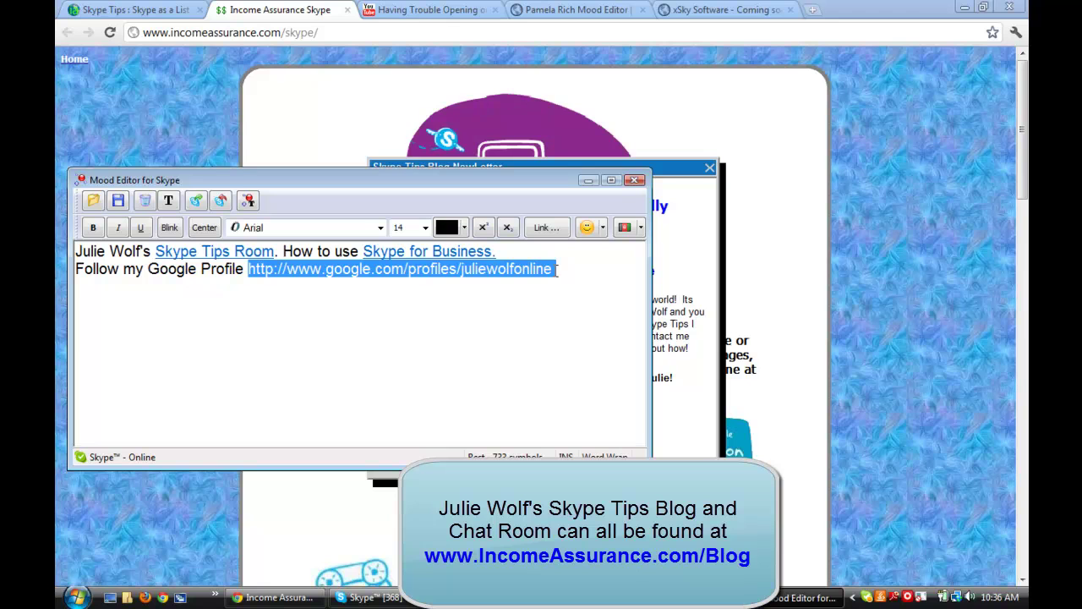
{"action": "key", "text": "Delete"}
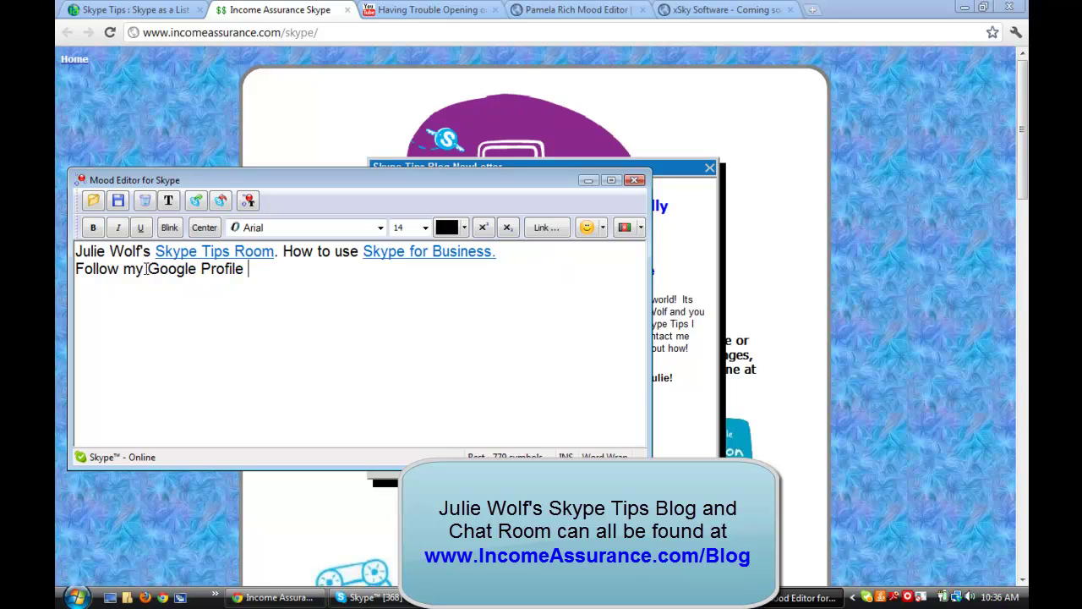
Turn the words "Google Profile" into a link to the copied Google profile URL
{"action": "left_click_drag", "start_coordinate": [146, 268], "coordinate": [250, 270]}
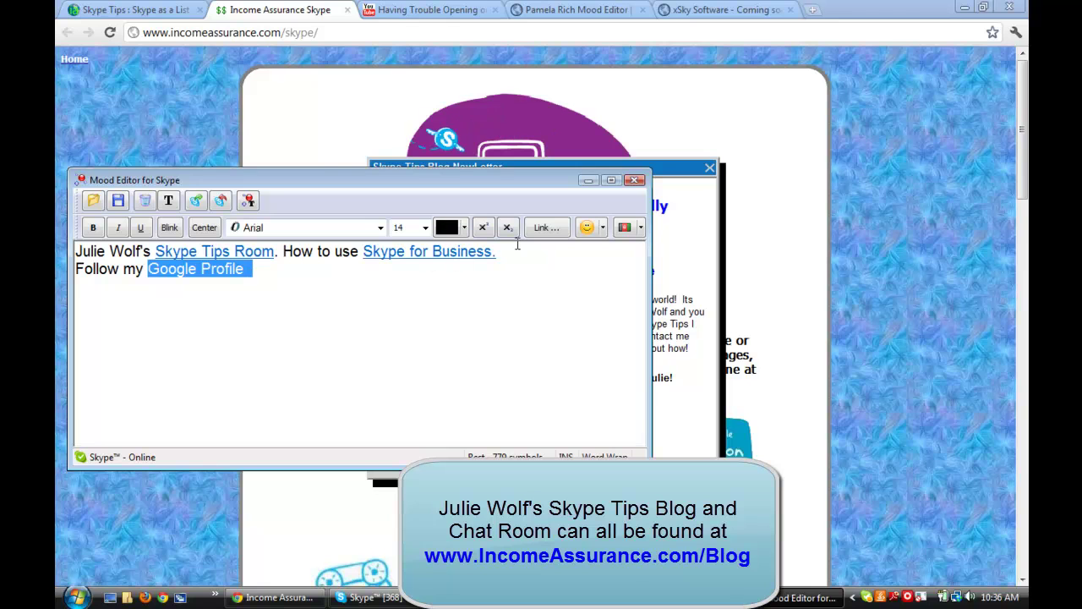
{"action": "left_click", "coordinate": [546, 227]}
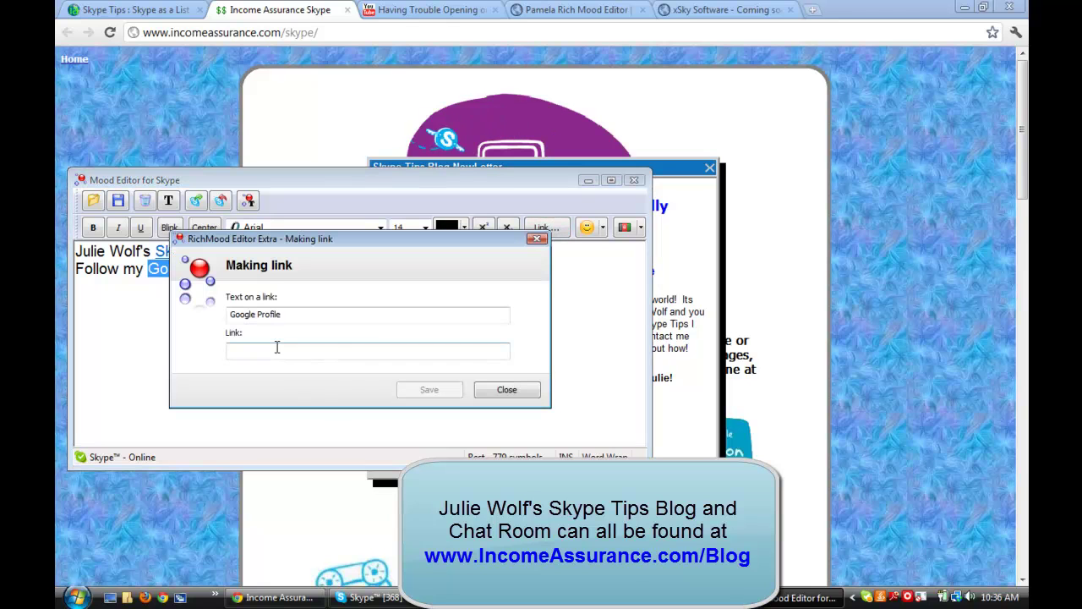
{"action": "left_click", "coordinate": [250, 352]}
{"action": "key", "text": "ctrl+v"}
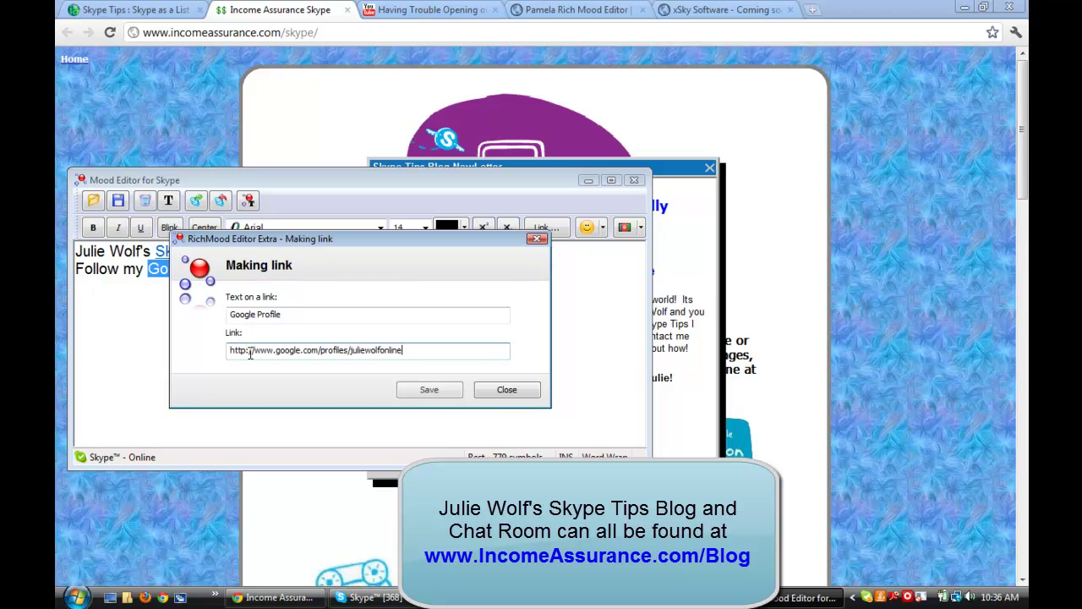
{"action": "left_click", "coordinate": [428, 390]}
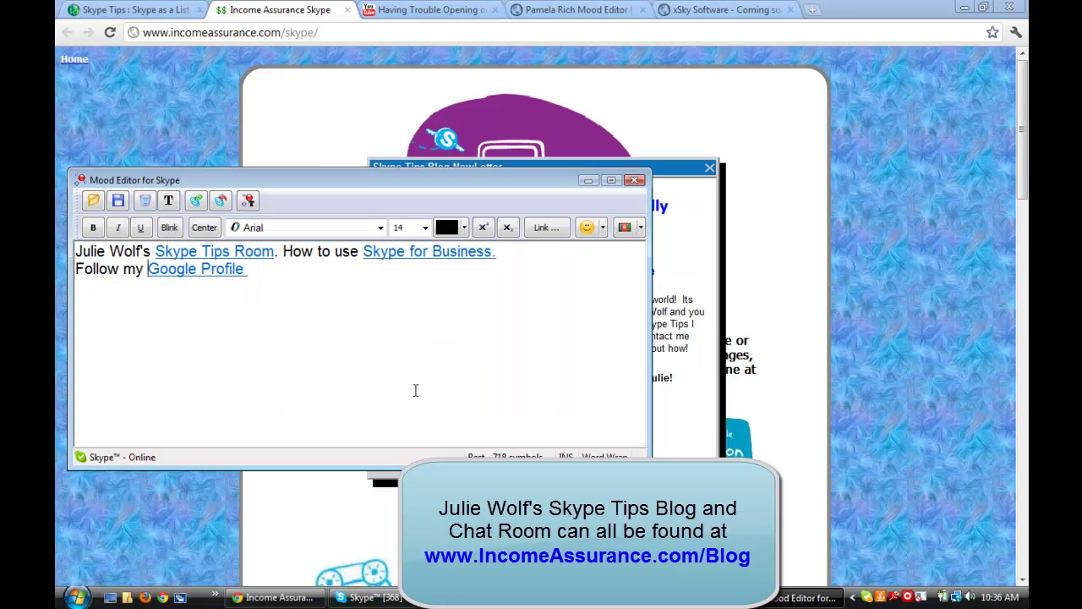
Try a line break before "How to use", remove it, and rejoin "Follow my Google Profile" with the sentence before it
{"action": "left_click", "coordinate": [282, 251]}
{"action": "key", "text": "Return"}
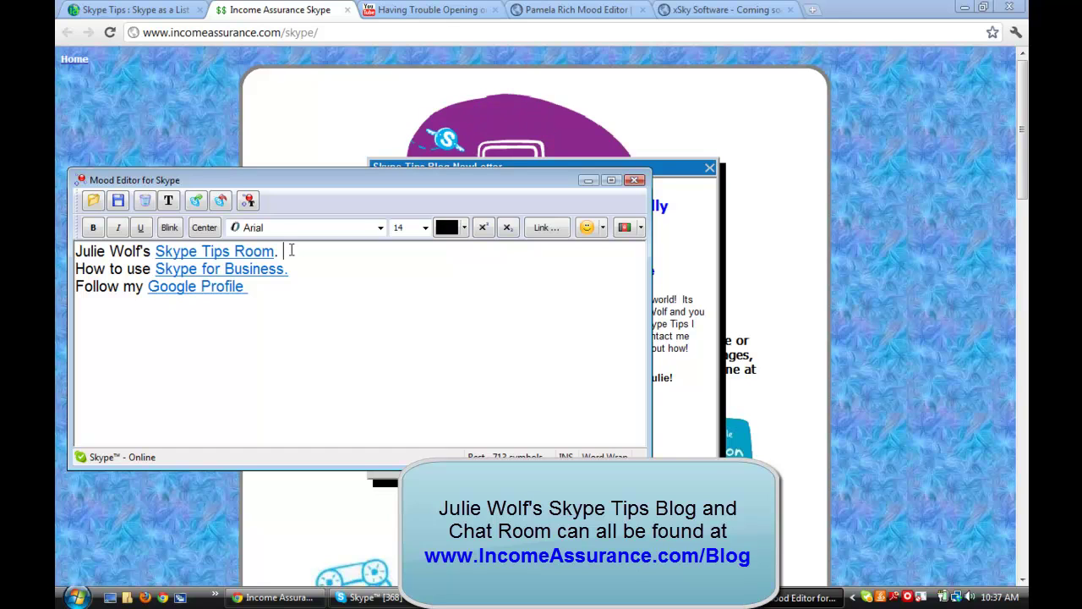
{"action": "key", "text": "Delete"}
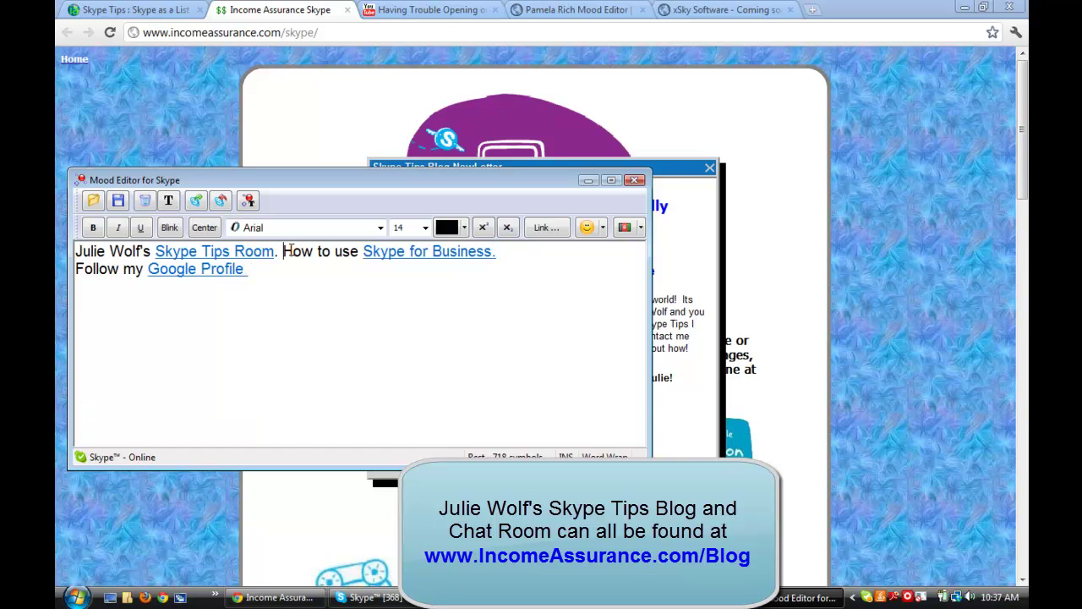
{"action": "left_click", "coordinate": [508, 251]}
{"action": "key", "text": "Delete"}
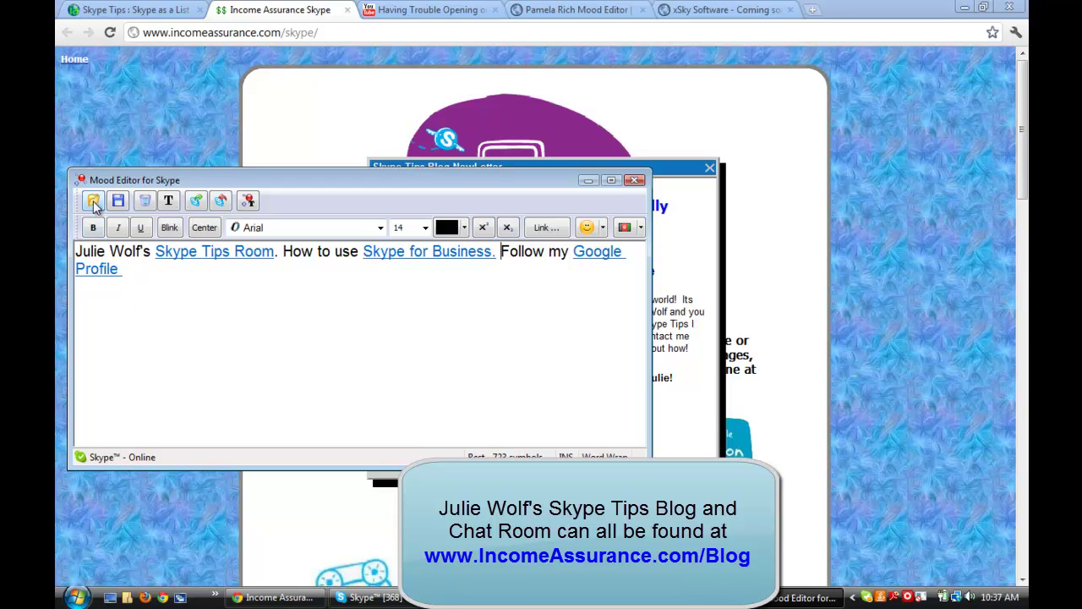
Save the mood message as -Tips-Room-Google in the Skype Mood Messages folder and bring up the list of saved mood files to open
{"action": "left_click", "coordinate": [119, 201]}
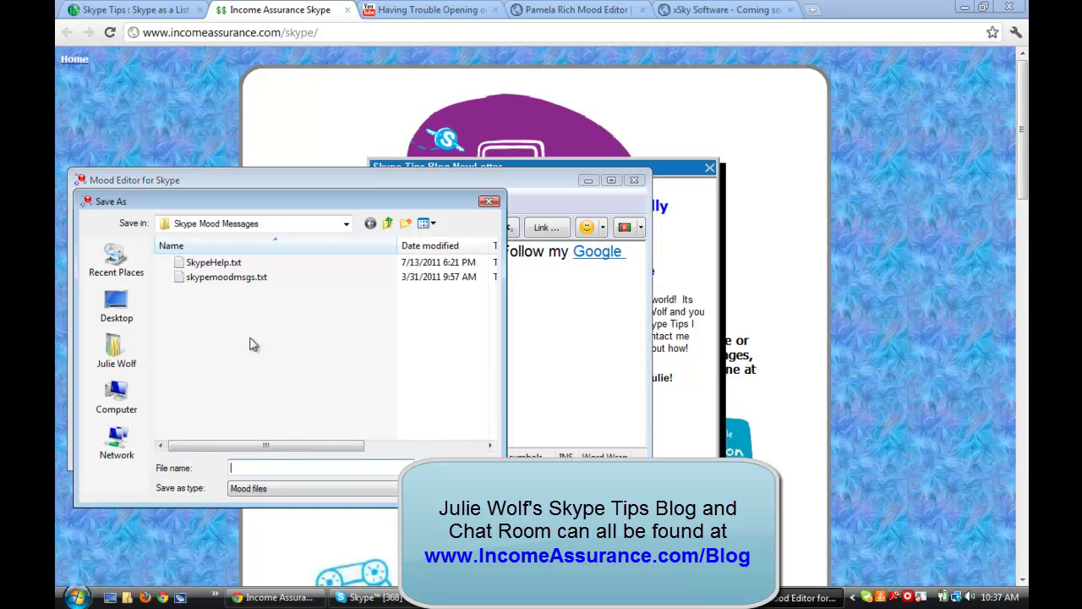
{"action": "left_click", "coordinate": [227, 277]}
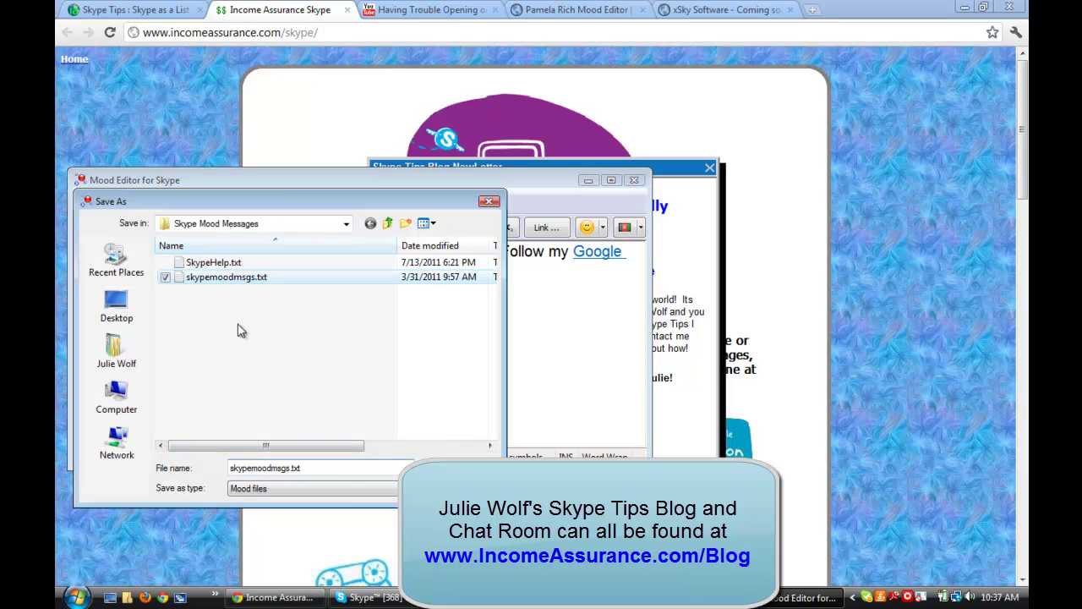
{"action": "double_click", "coordinate": [290, 467]}
{"action": "key", "text": "BackSpace"}
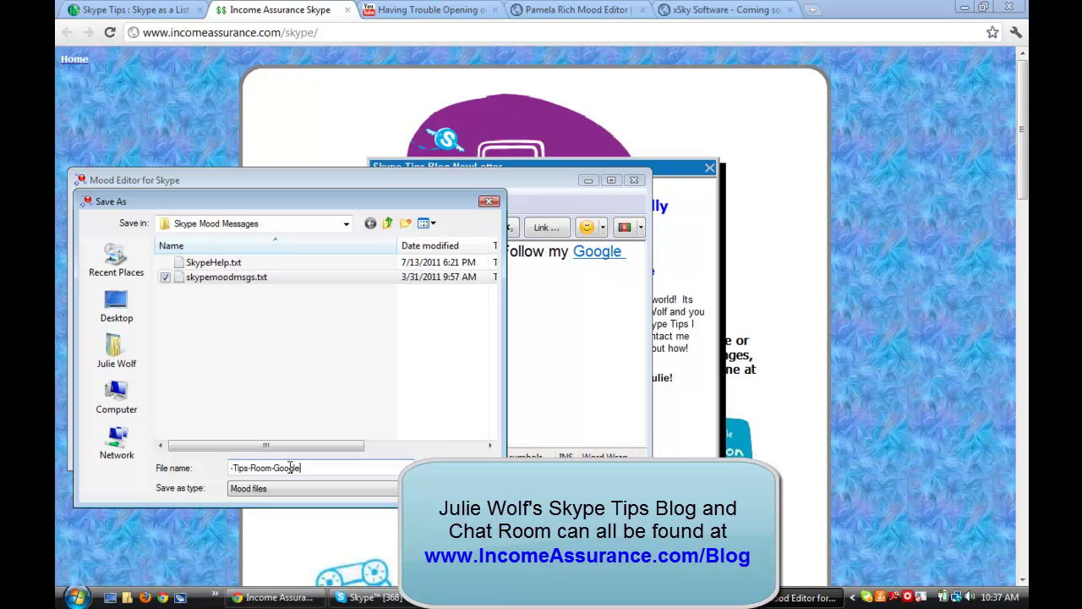
{"action": "left_click", "coordinate": [465, 468]}
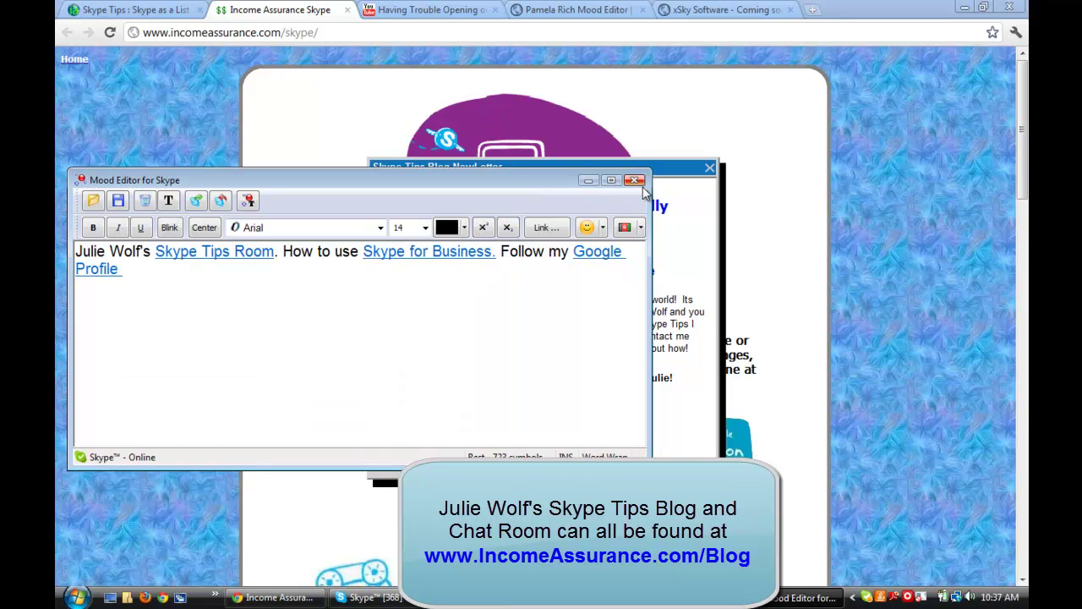
{"action": "left_click", "coordinate": [93, 203]}
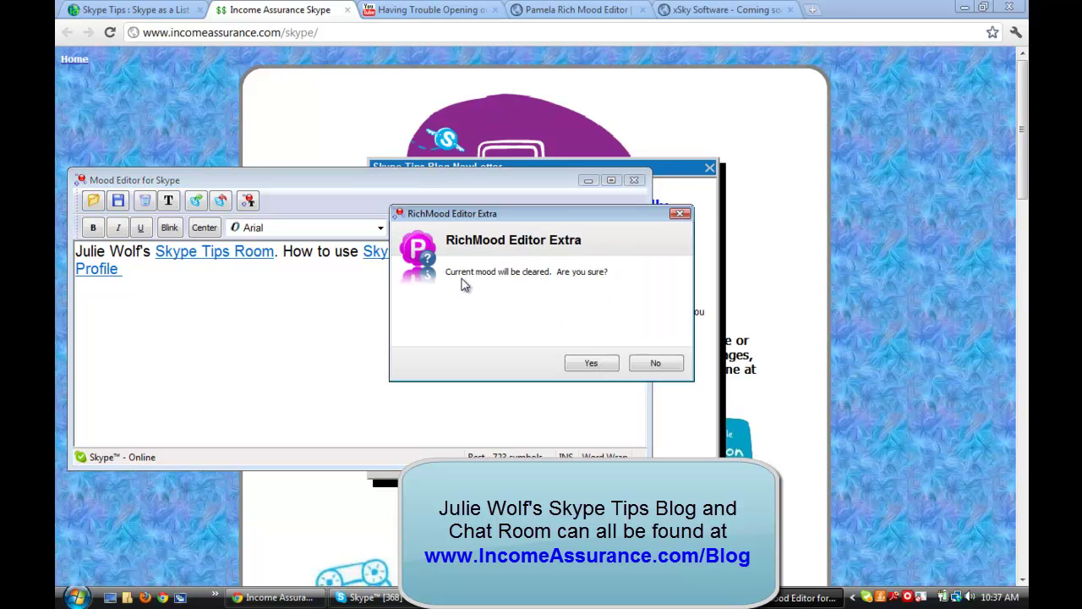
{"action": "left_click", "coordinate": [589, 366]}
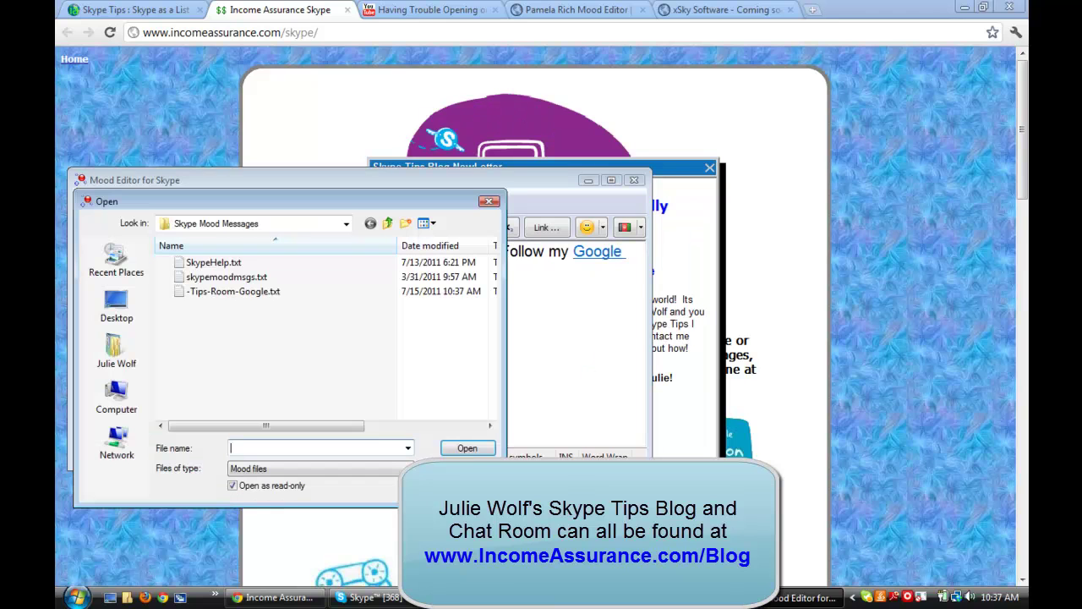
Switch to Skype, view the mood message field on Skype Home, and open the profile to examine the current mood
{"action": "left_click", "coordinate": [379, 598]}
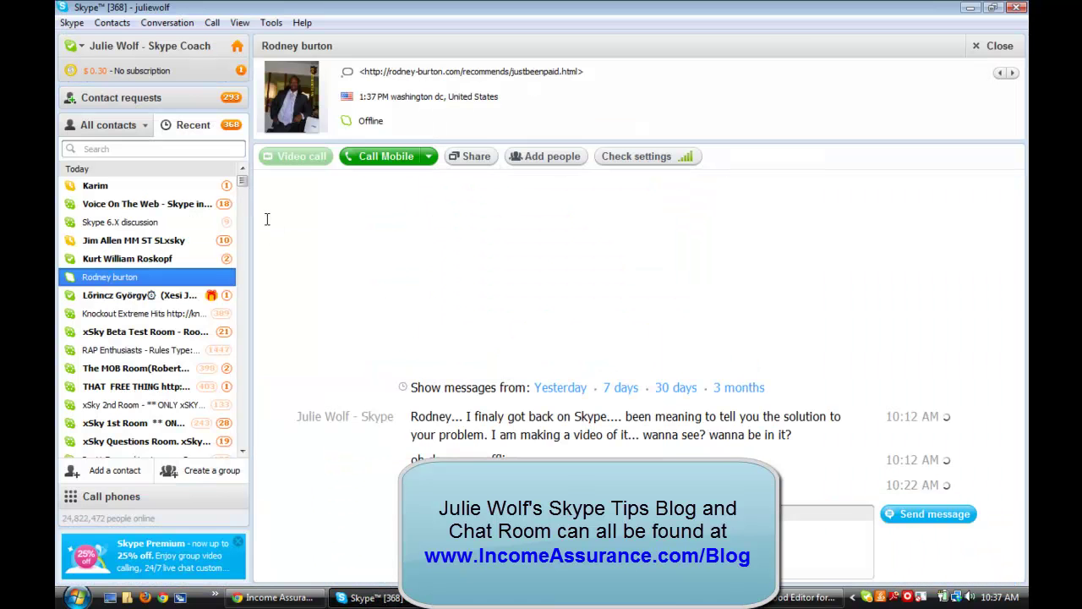
{"action": "left_click", "coordinate": [238, 50]}
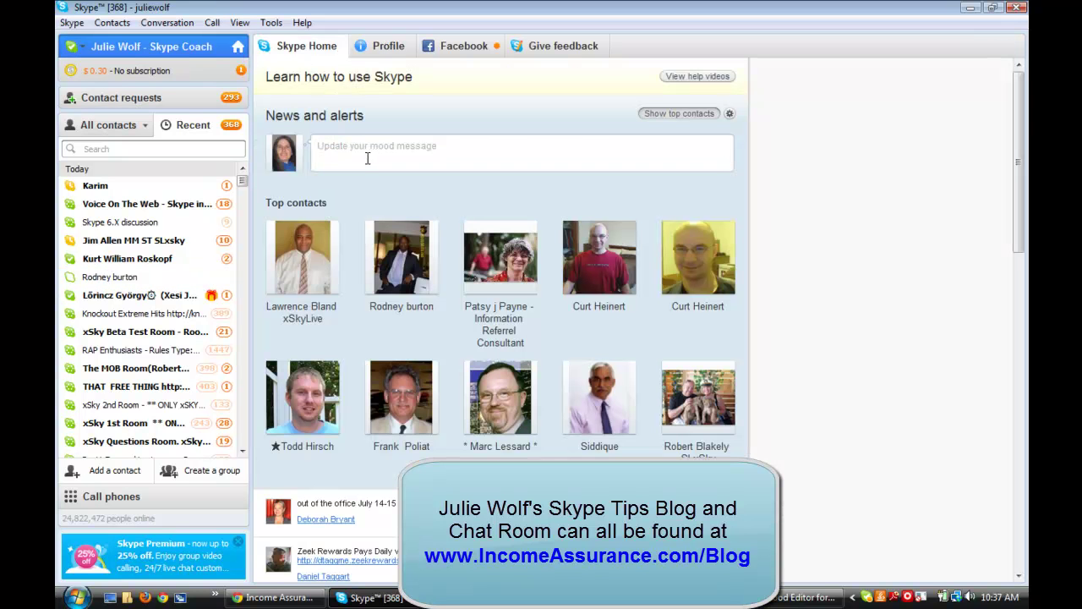
{"action": "left_click", "coordinate": [462, 146]}
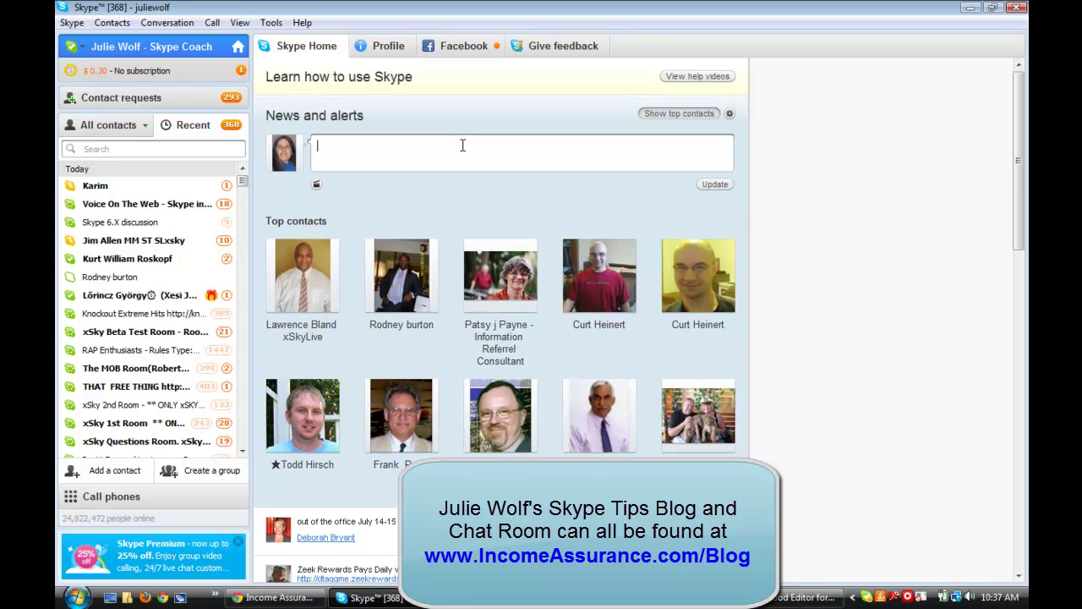
{"action": "left_click", "coordinate": [386, 53]}
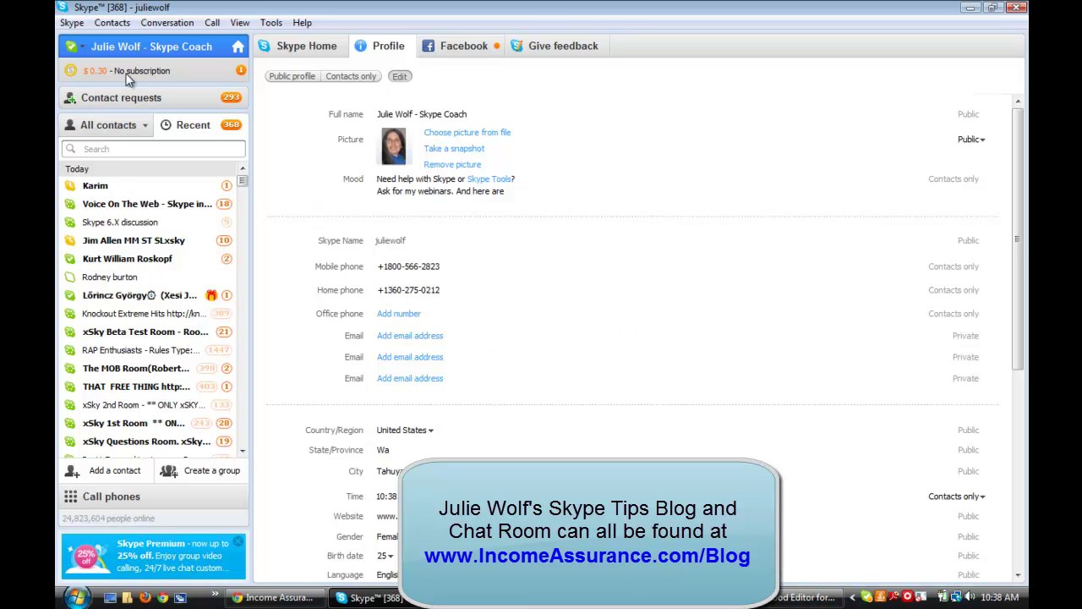
Find a contact through Skype Home and open the first top contact's conversation to examine the mood message shown there
{"action": "left_click", "coordinate": [102, 148]}
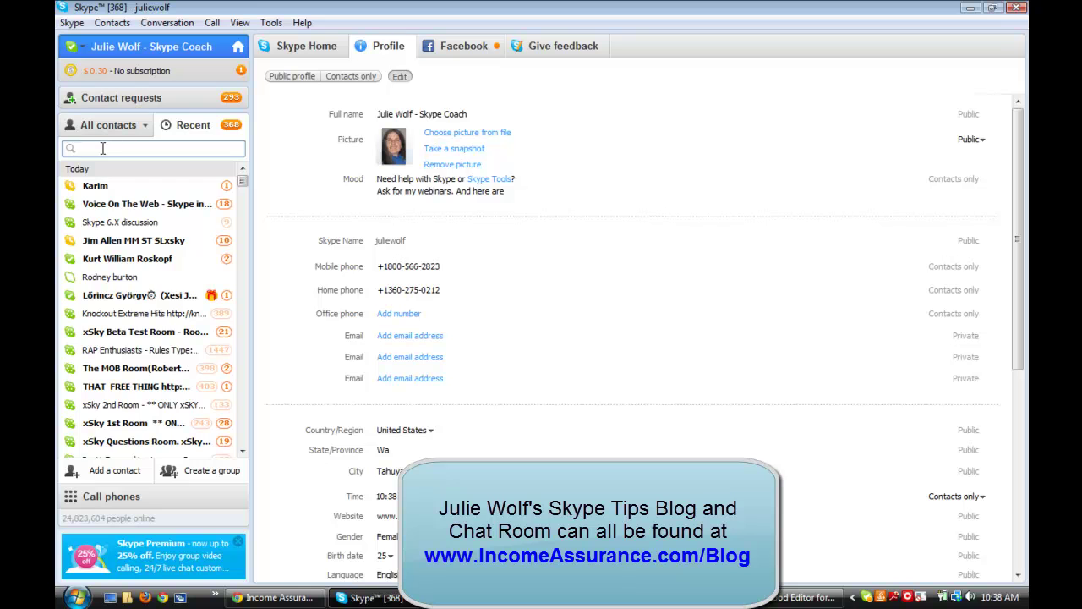
{"action": "type", "text": "Ro"}
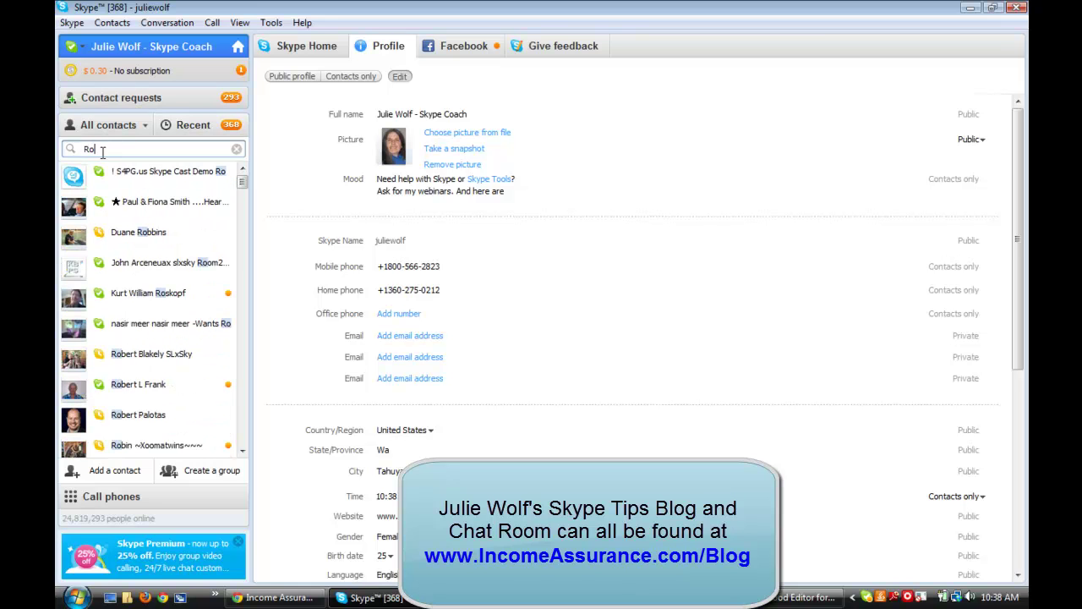
{"action": "left_click", "coordinate": [241, 51]}
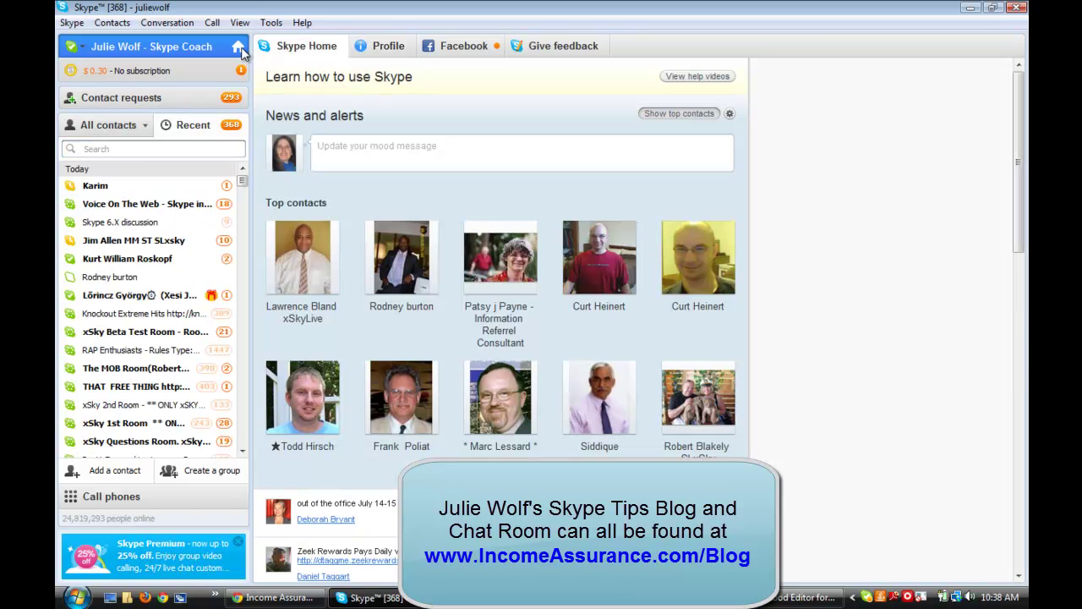
{"action": "mouse_move", "coordinate": [303, 290]}
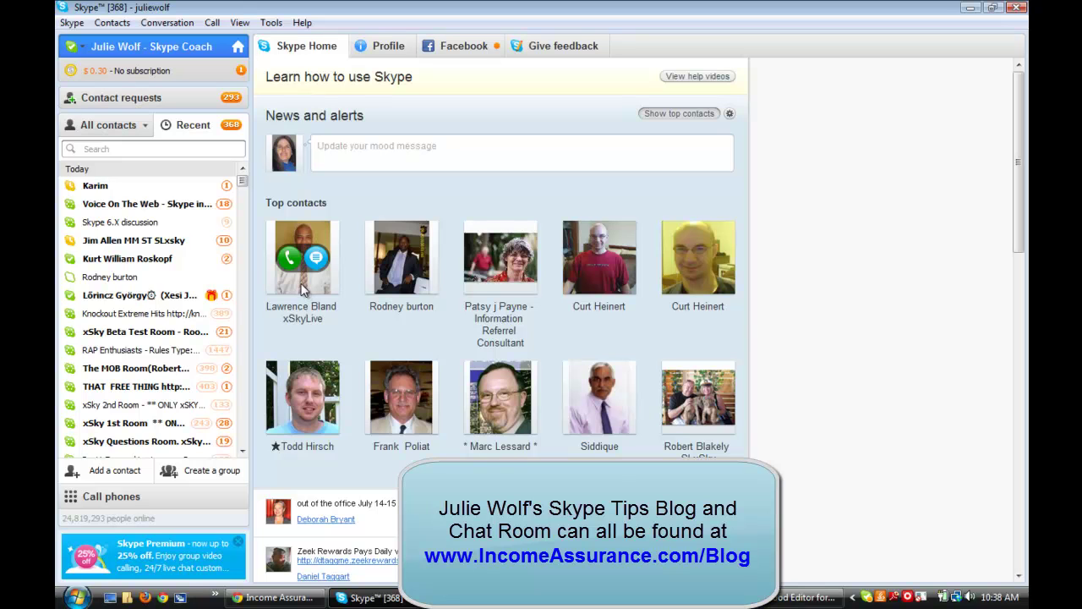
{"action": "left_click", "coordinate": [316, 259]}
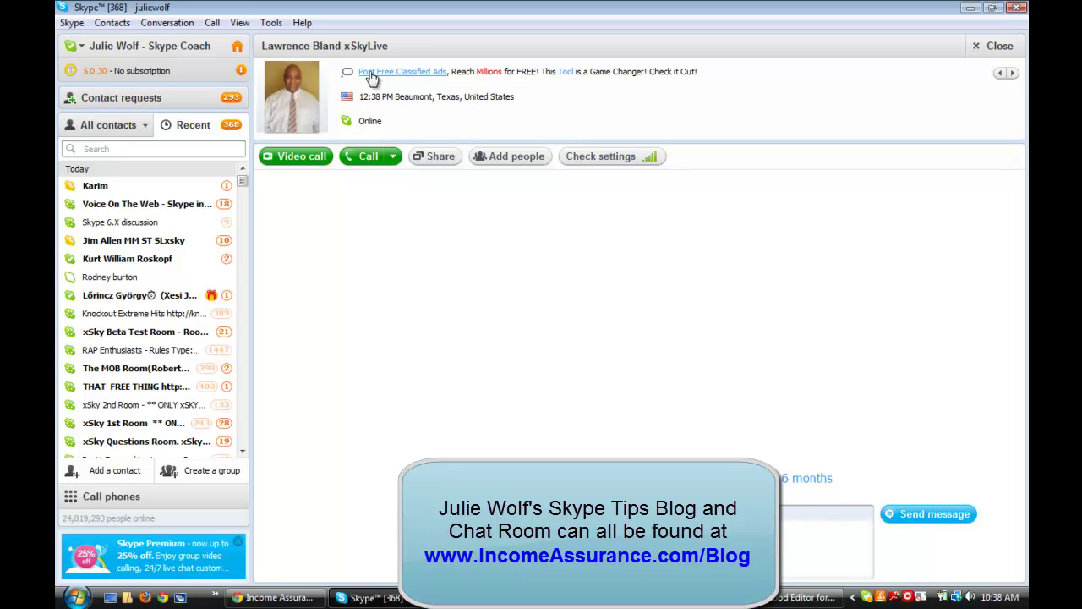
Switch to the Mood Editor and open the saved mood file -Tips-Room-Google.txt
{"action": "left_click", "coordinate": [785, 597]}
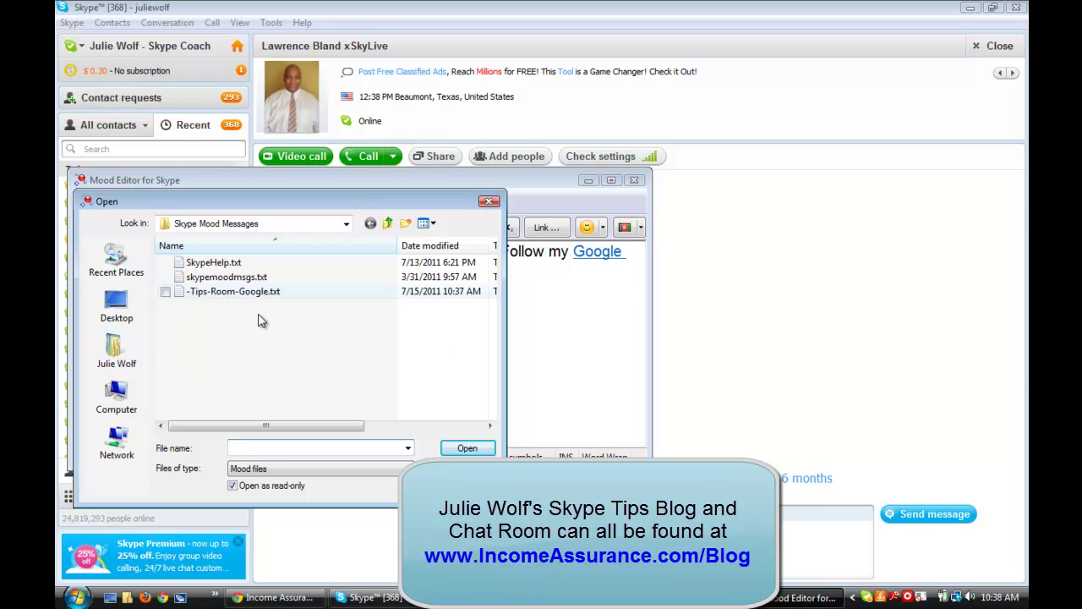
{"action": "left_click", "coordinate": [221, 293]}
{"action": "left_click", "coordinate": [466, 449]}
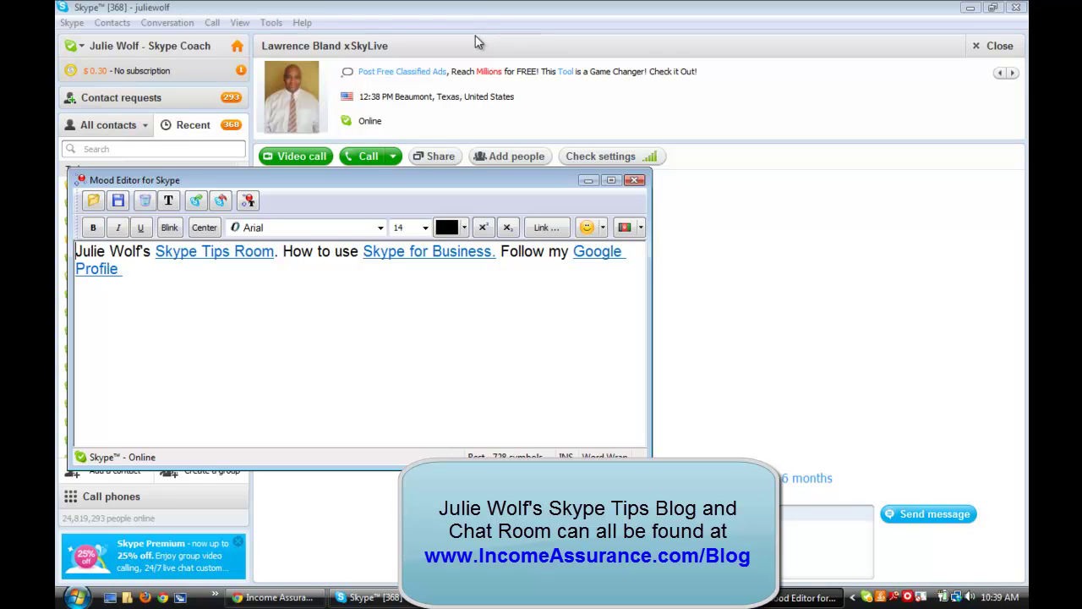
Switch to Skype and open the API access control list for other programs from the advanced options
{"action": "left_click", "coordinate": [272, 23]}
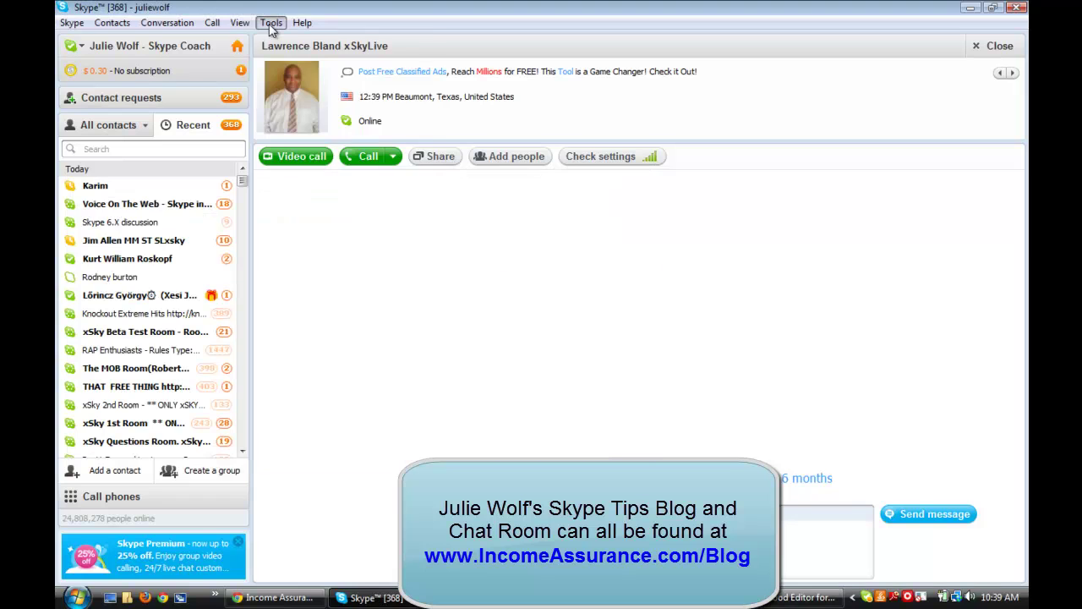
{"action": "left_click", "coordinate": [303, 152]}
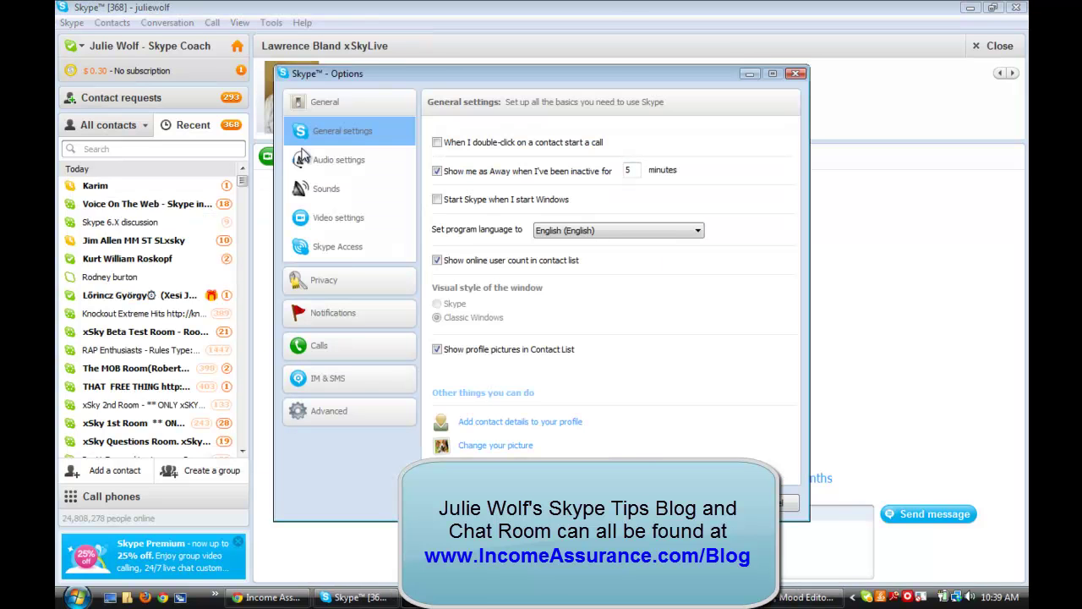
{"action": "left_click", "coordinate": [332, 411]}
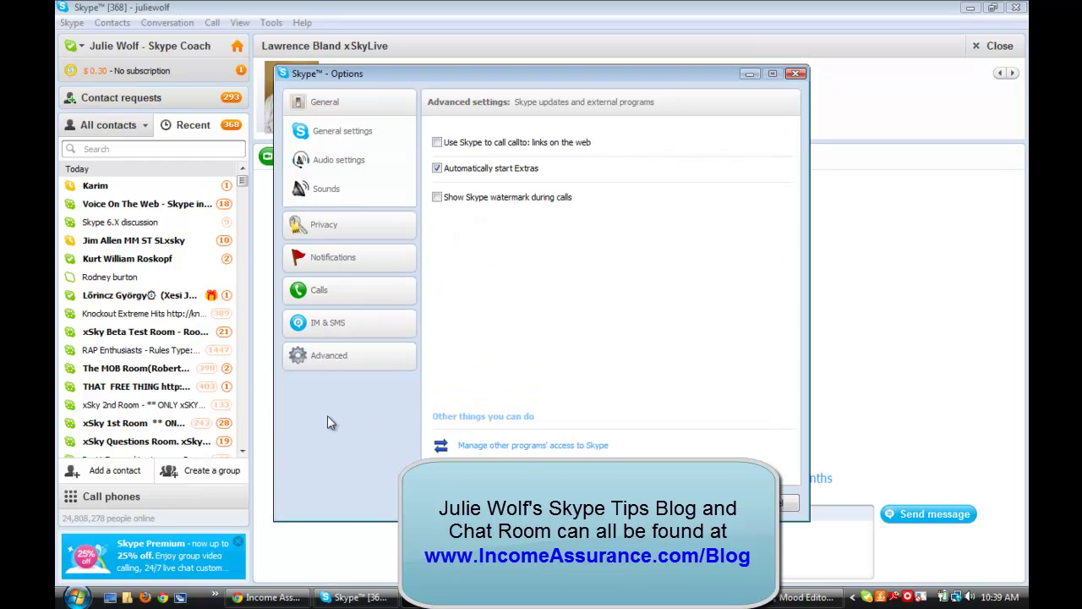
{"action": "left_click", "coordinate": [500, 447]}
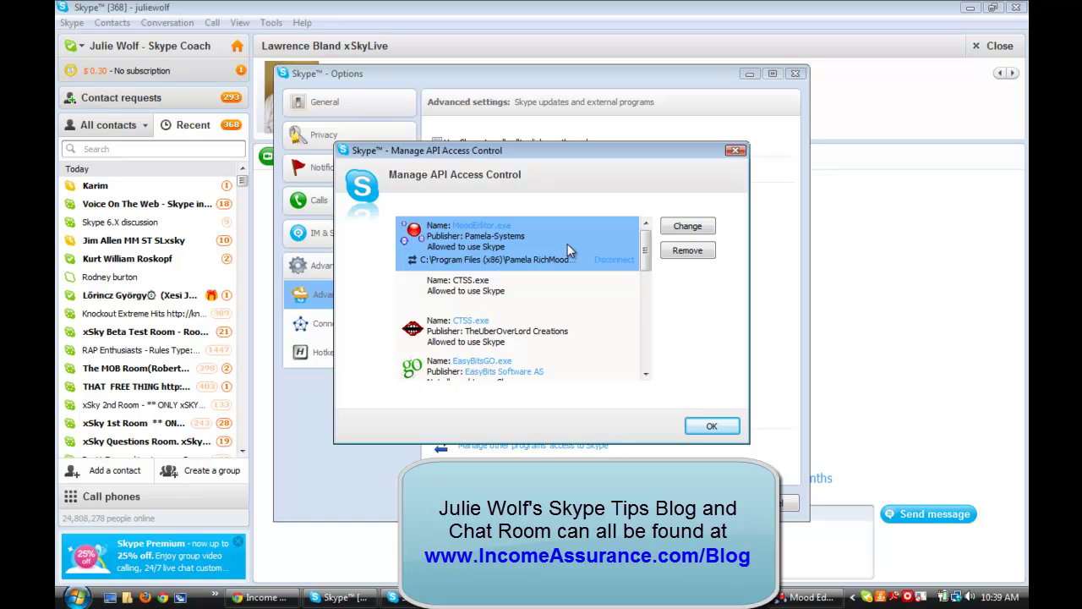
Allow MoodEditor.exe to use Skype, close the API access control list, and return to the Mood Editor
{"action": "mouse_move", "coordinate": [647, 251]}
{"action": "left_mouse_down"}
{"action": "mouse_move", "coordinate": [647, 272]}
{"action": "mouse_move", "coordinate": [647, 250]}
{"action": "left_mouse_up"}
{"action": "left_click", "coordinate": [692, 227]}
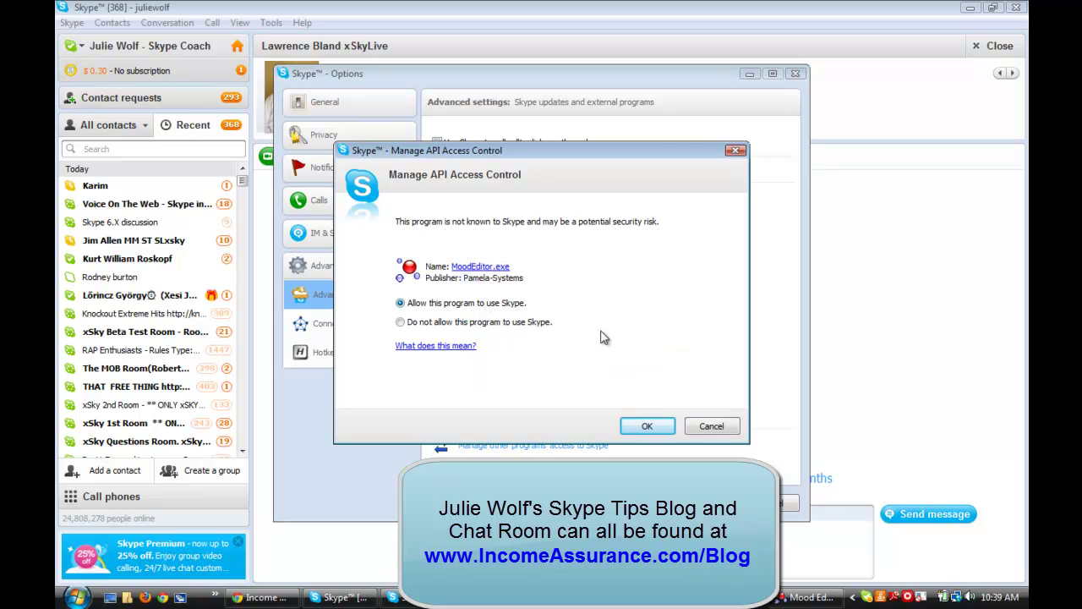
{"action": "left_click", "coordinate": [635, 429]}
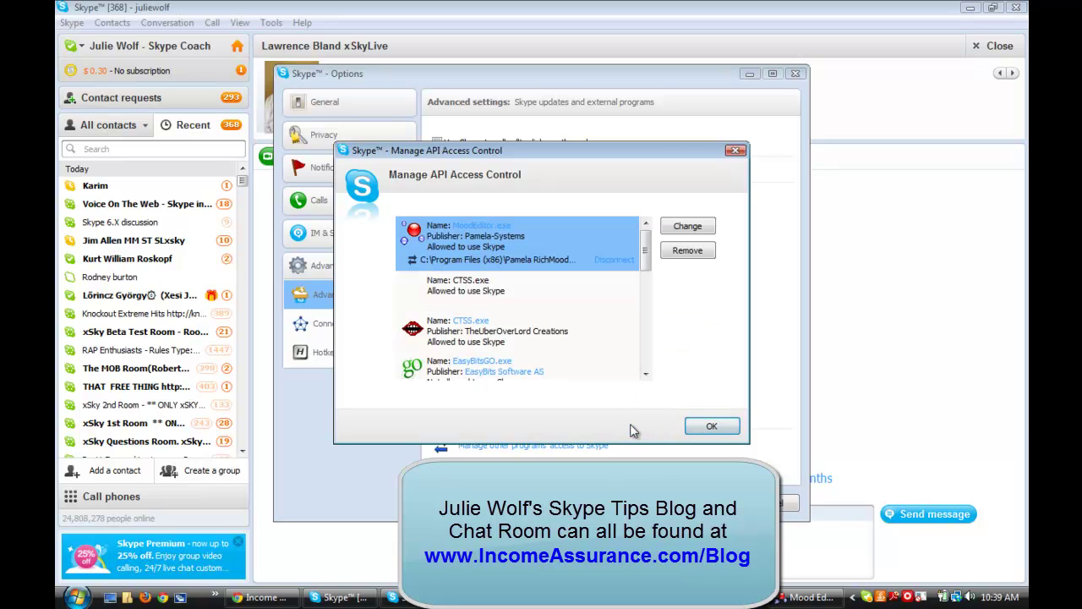
{"action": "left_click", "coordinate": [699, 431]}
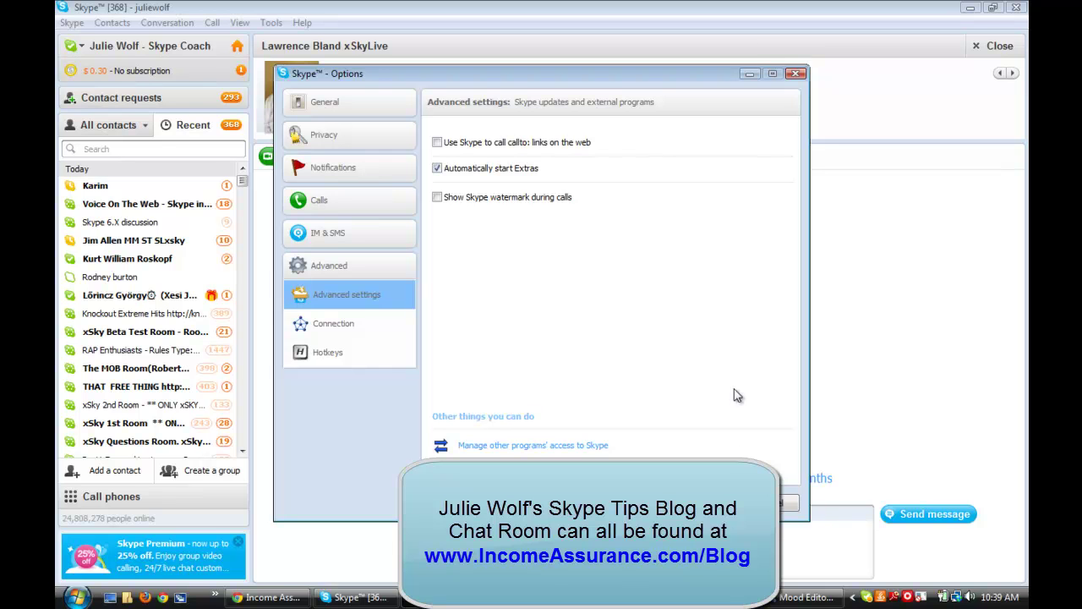
{"action": "left_click", "coordinate": [802, 597]}
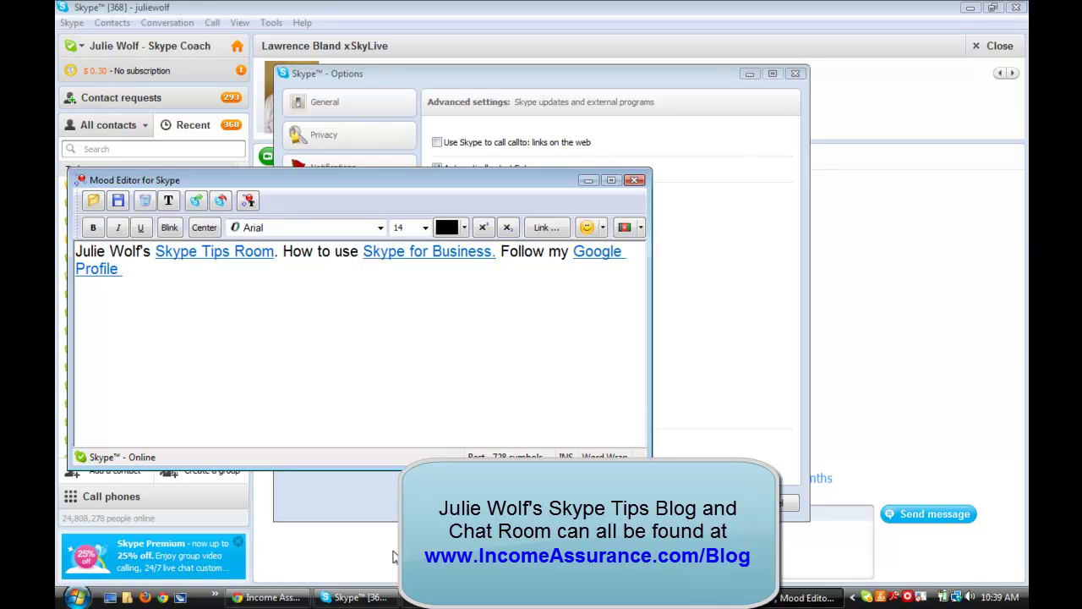
Switch to the browser, dismiss the newsletter popup on the incomeassurance.com/skype page, and look over its Skype download and contact options
{"action": "left_click", "coordinate": [266, 597]}
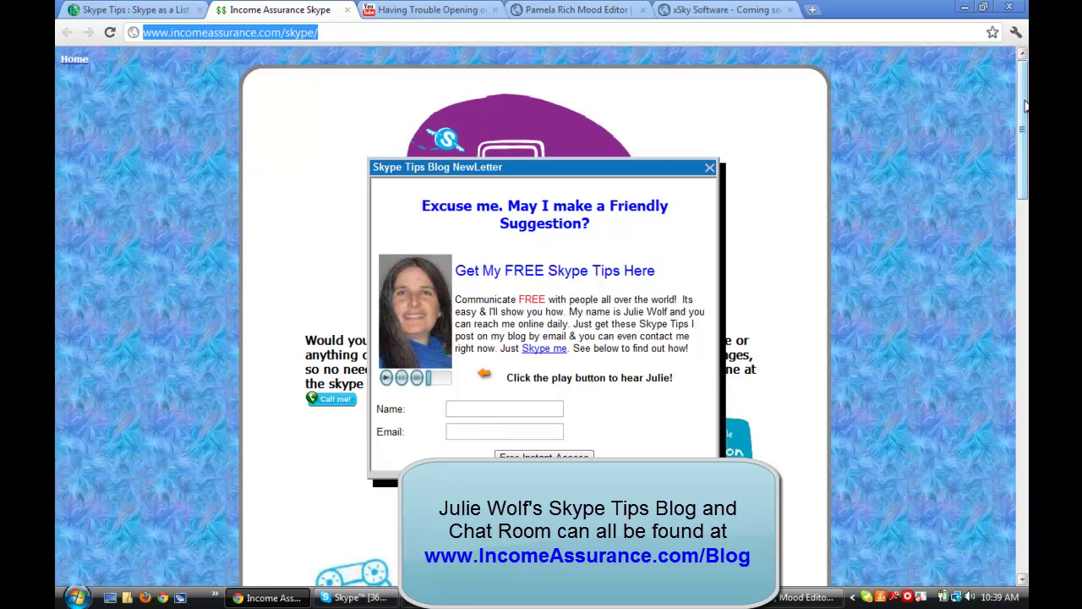
{"action": "left_click_drag", "start_coordinate": [1026, 102], "coordinate": [1025, 173]}
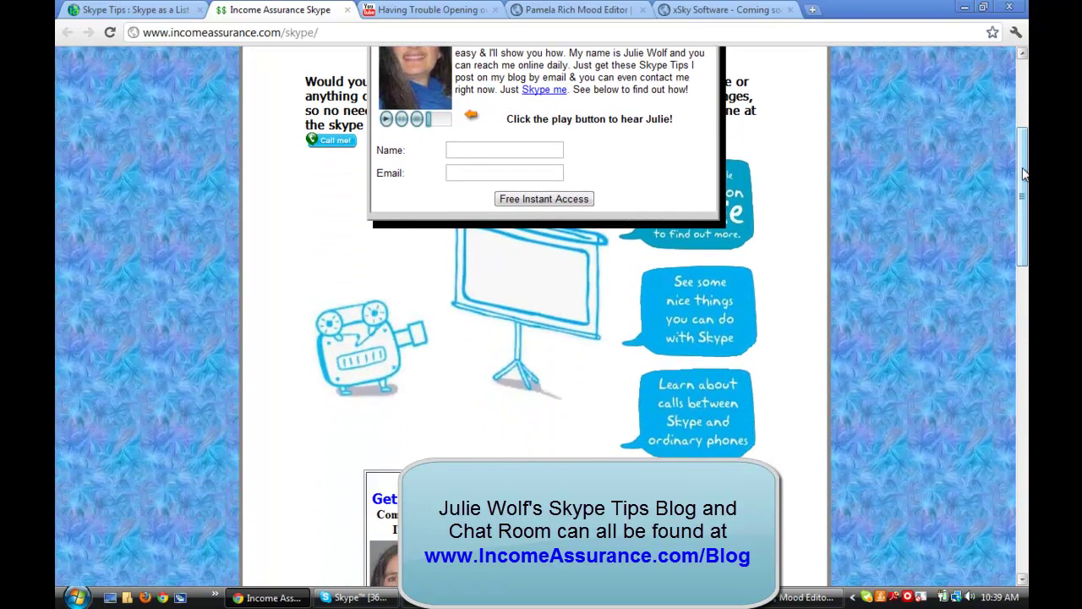
{"action": "left_click", "coordinate": [1023, 119]}
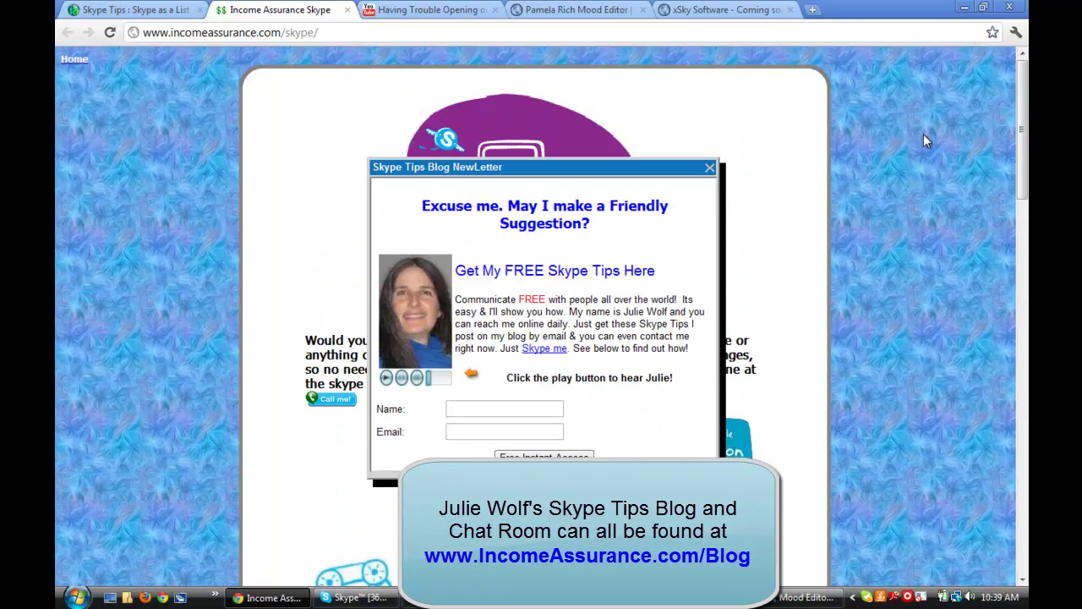
{"action": "left_click", "coordinate": [711, 169]}
{"action": "scroll", "coordinate": [1021, 94], "scroll_direction": "down", "scroll_amount": 1}
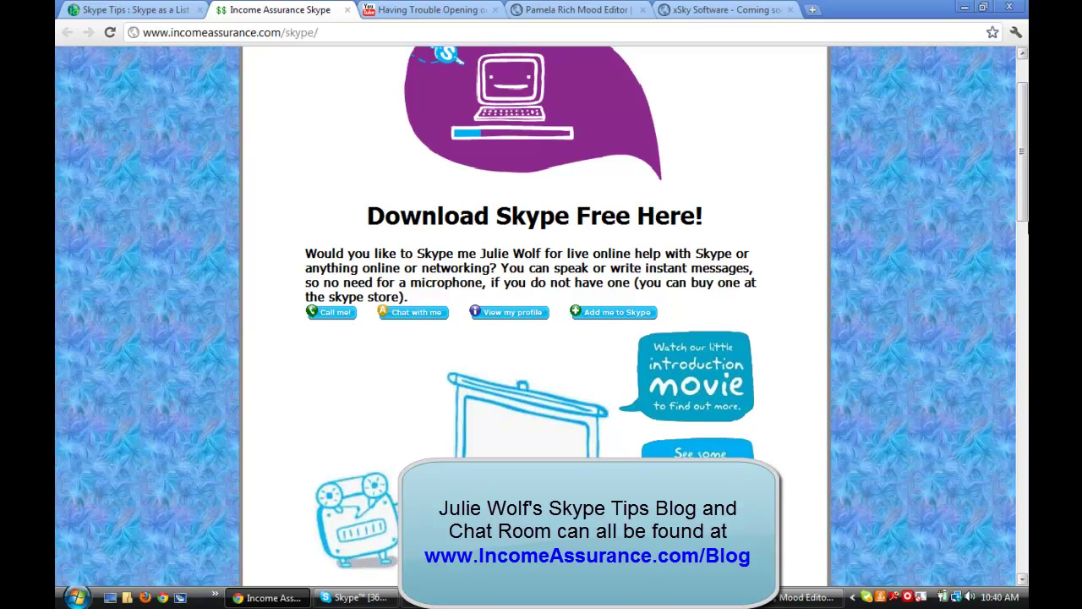
{"action": "left_click_drag", "start_coordinate": [1024, 186], "coordinate": [1023, 164]}
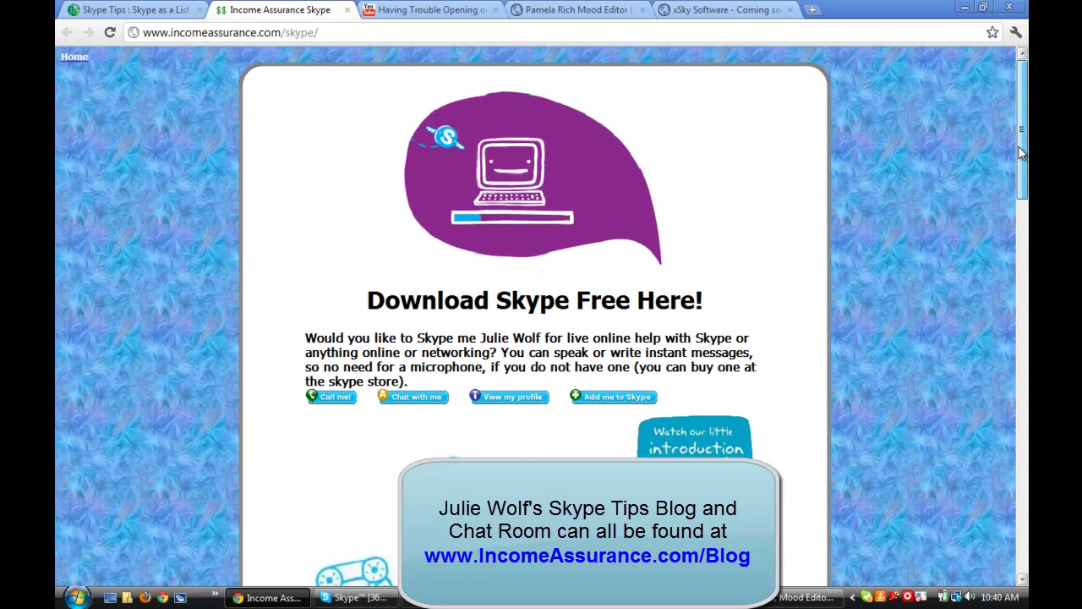